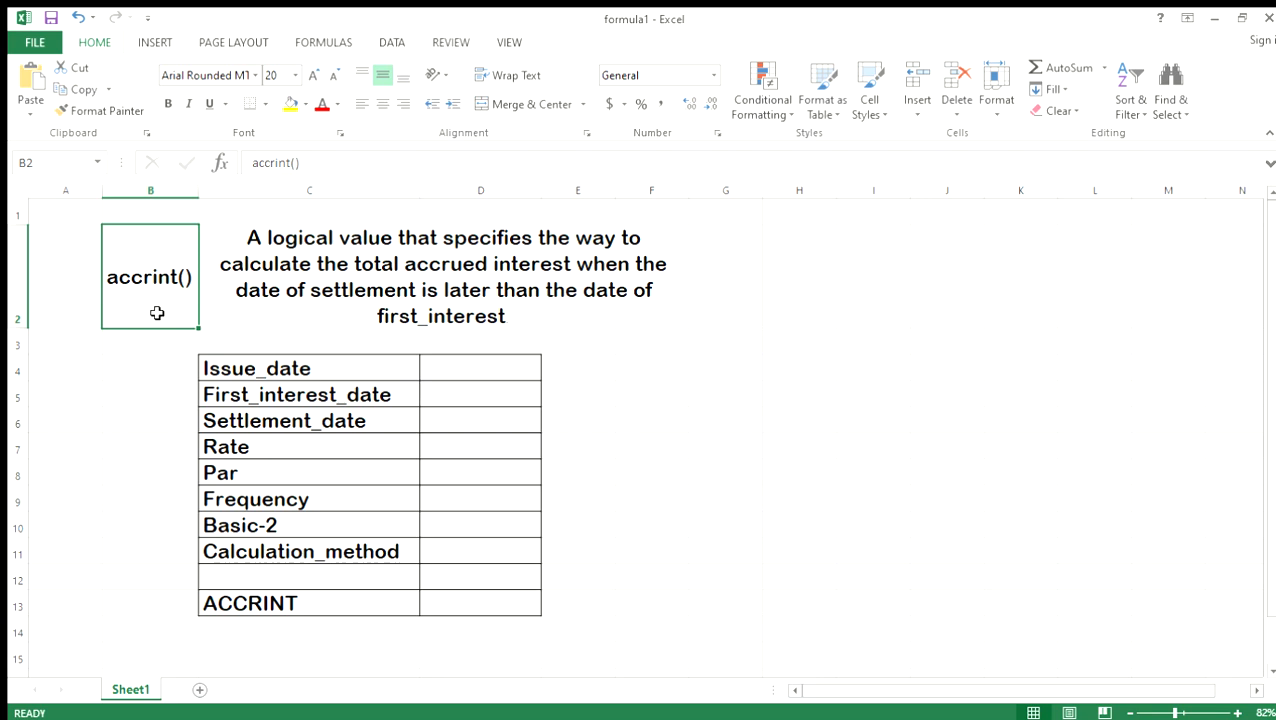
{"action": "left_click", "coordinate": [330, 44]}
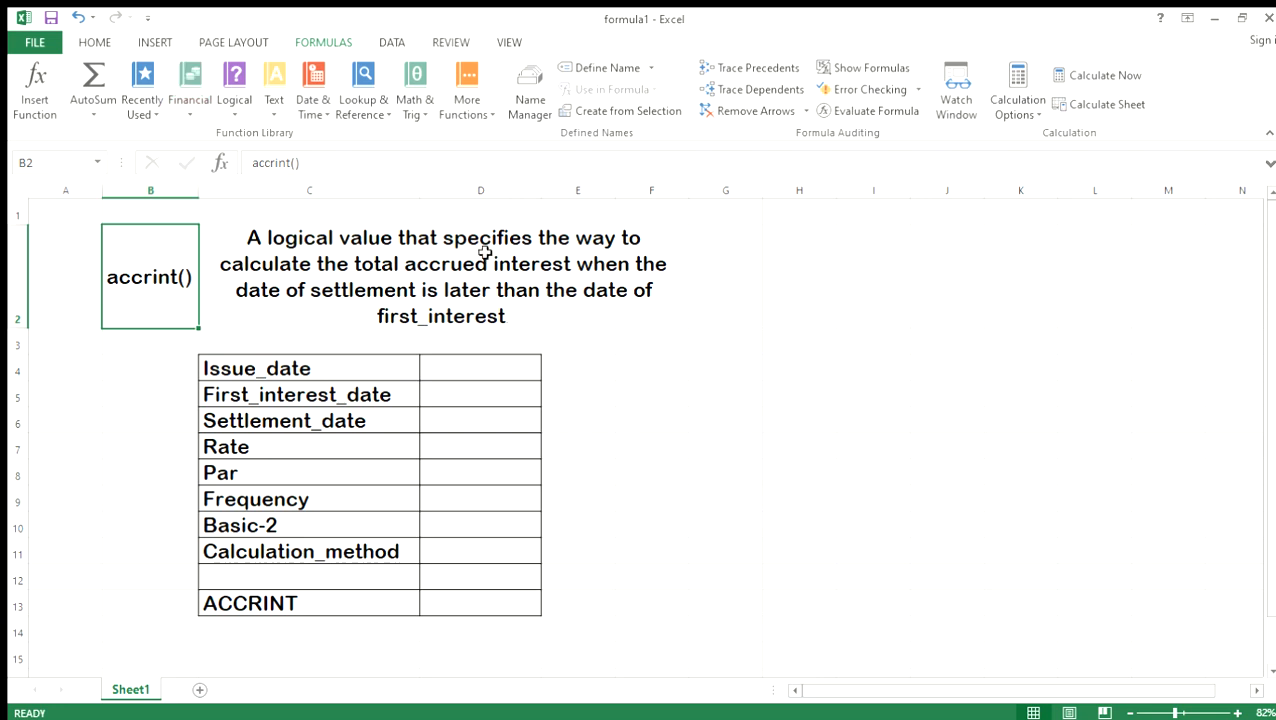
{"action": "left_click", "coordinate": [269, 290]}
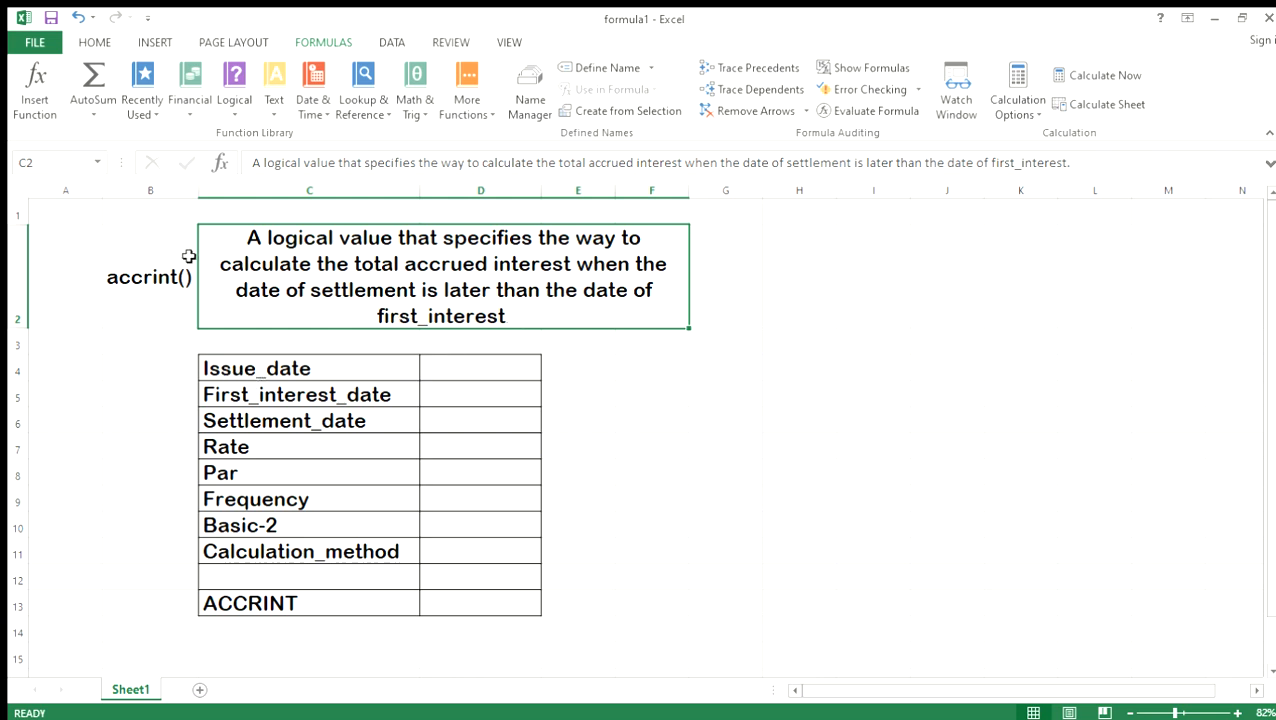
{"action": "left_click", "coordinate": [190, 105]}
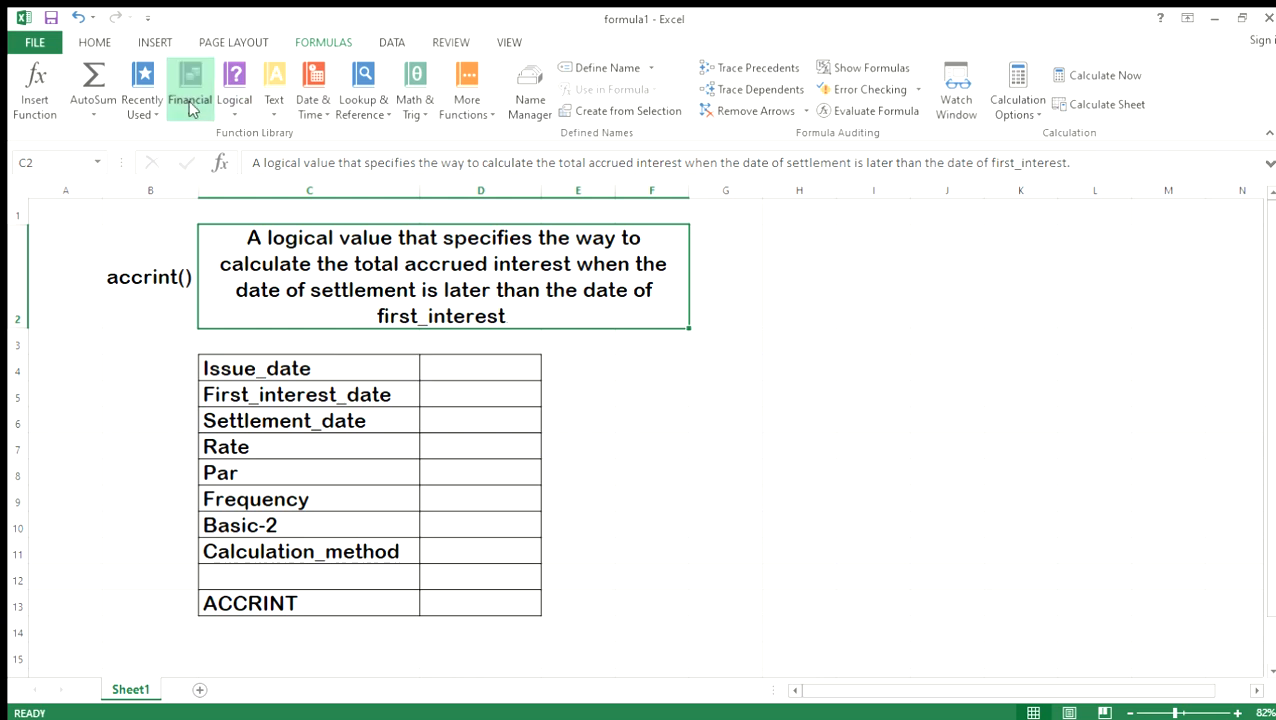
{"action": "left_click", "coordinate": [215, 143]}
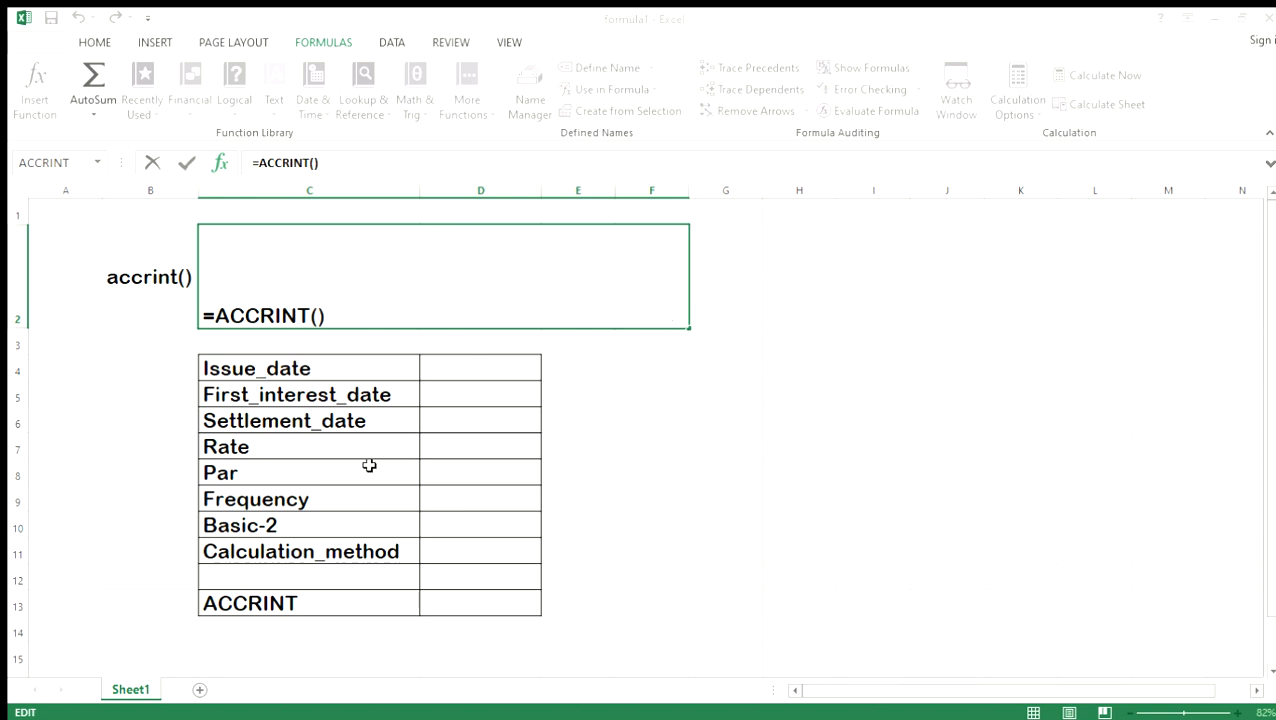
{"action": "key", "text": "Escape"}
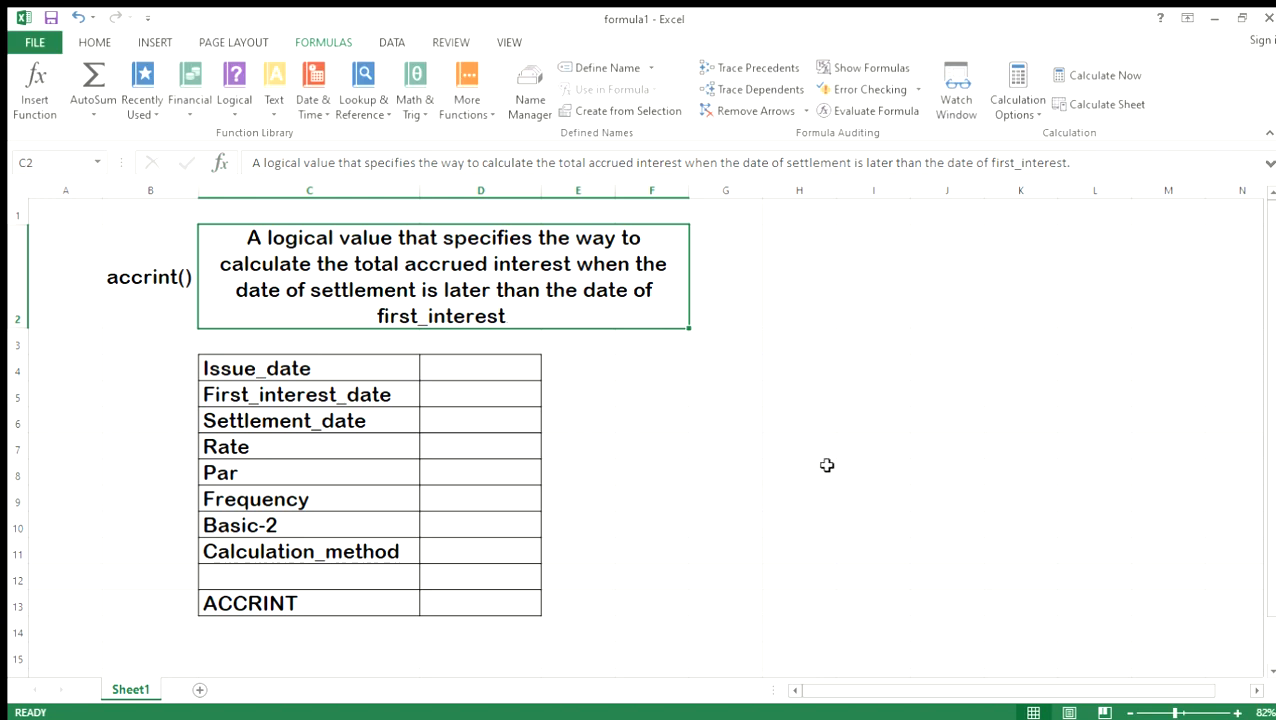
Enter the issue date 01/01/2023 in cell D4.
{"action": "left_click", "coordinate": [446, 365]}
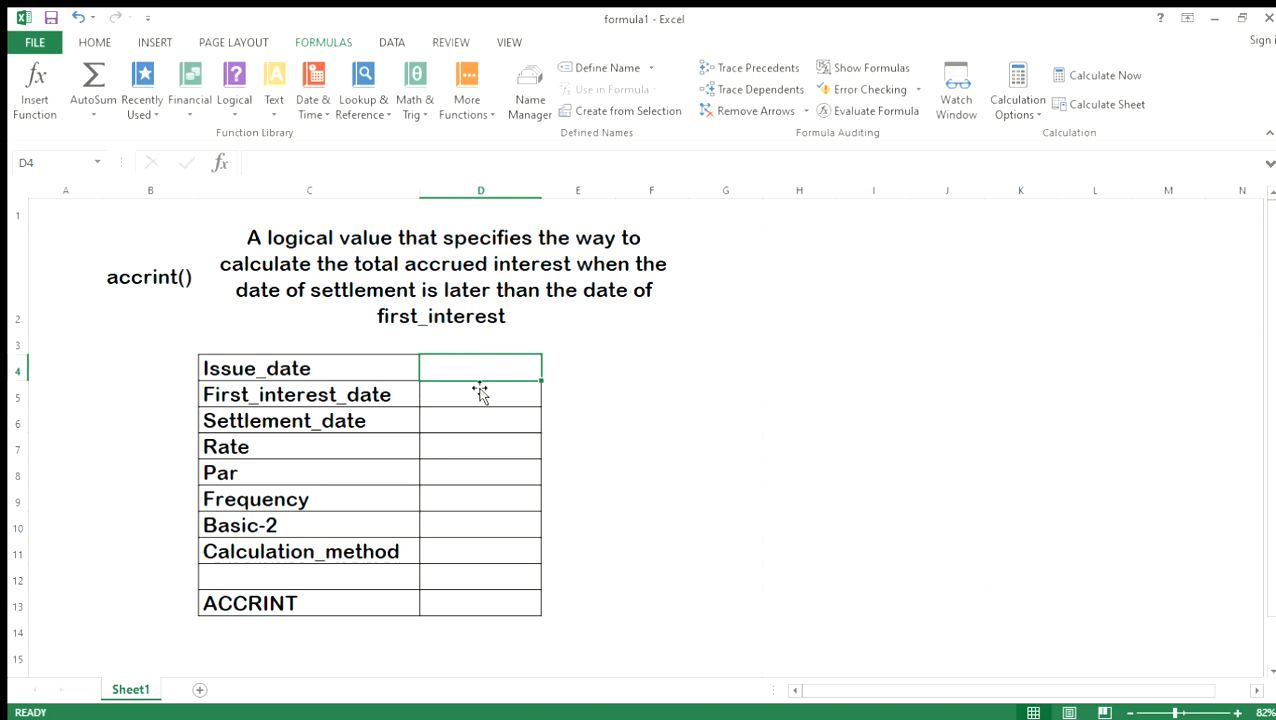
{"action": "type", "text": "01"}
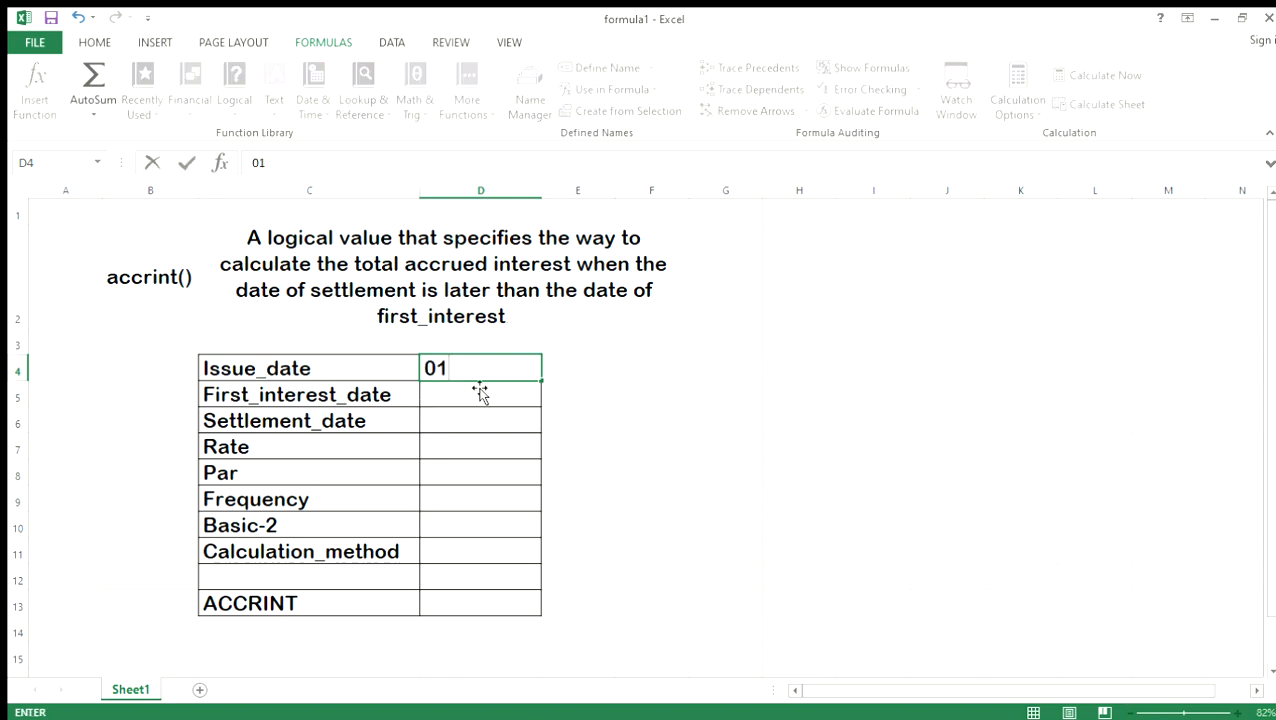
{"action": "type", "text": "/01/2023"}
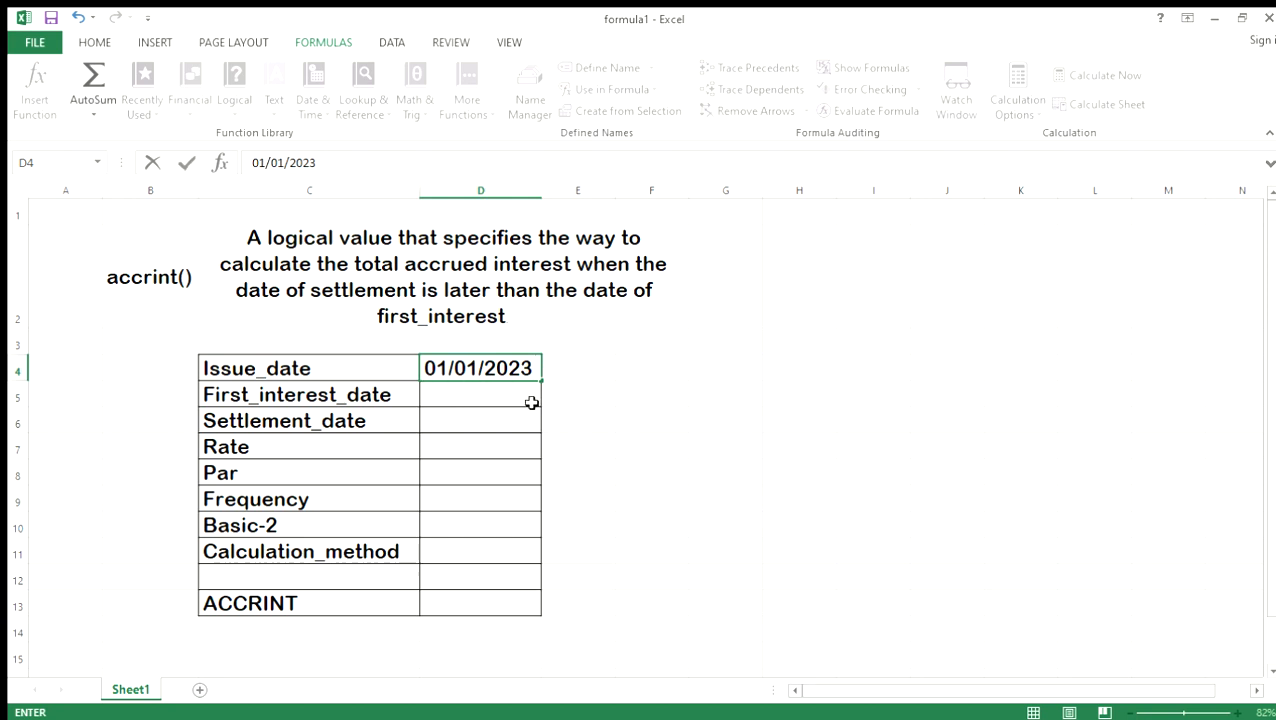
{"action": "key", "text": "Return"}
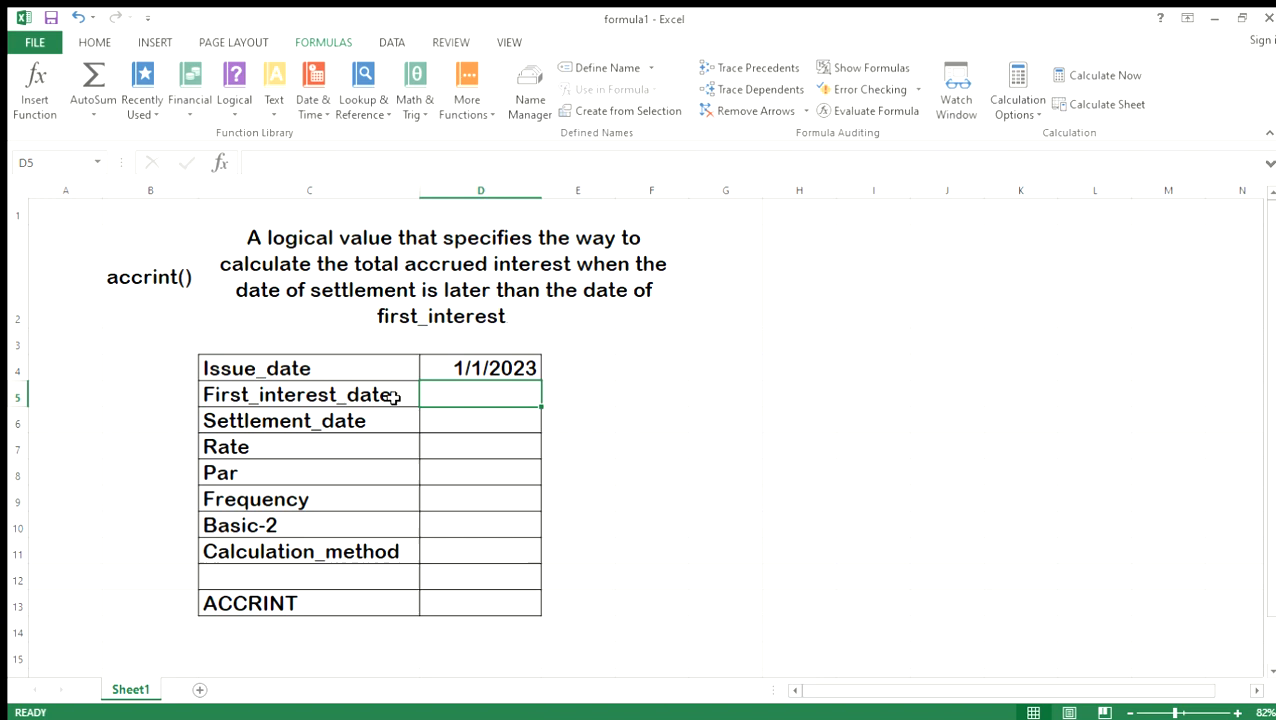
Enter the first interest date 01/31/2023 in cell D5.
{"action": "type", "text": "31.1"}
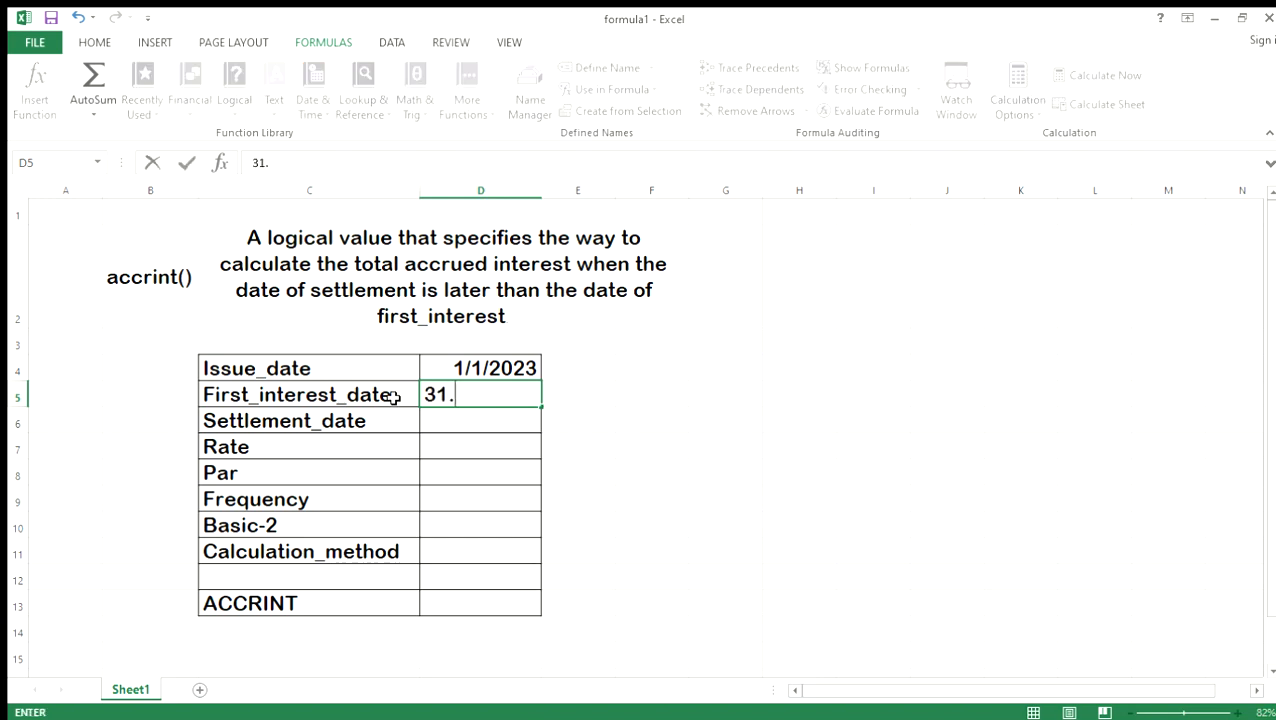
{"action": "key", "text": "BackSpace"}
{"action": "key", "text": "BackSpace"}
{"action": "key", "text": "BackSpace"}
{"action": "key", "text": "BackSpace"}
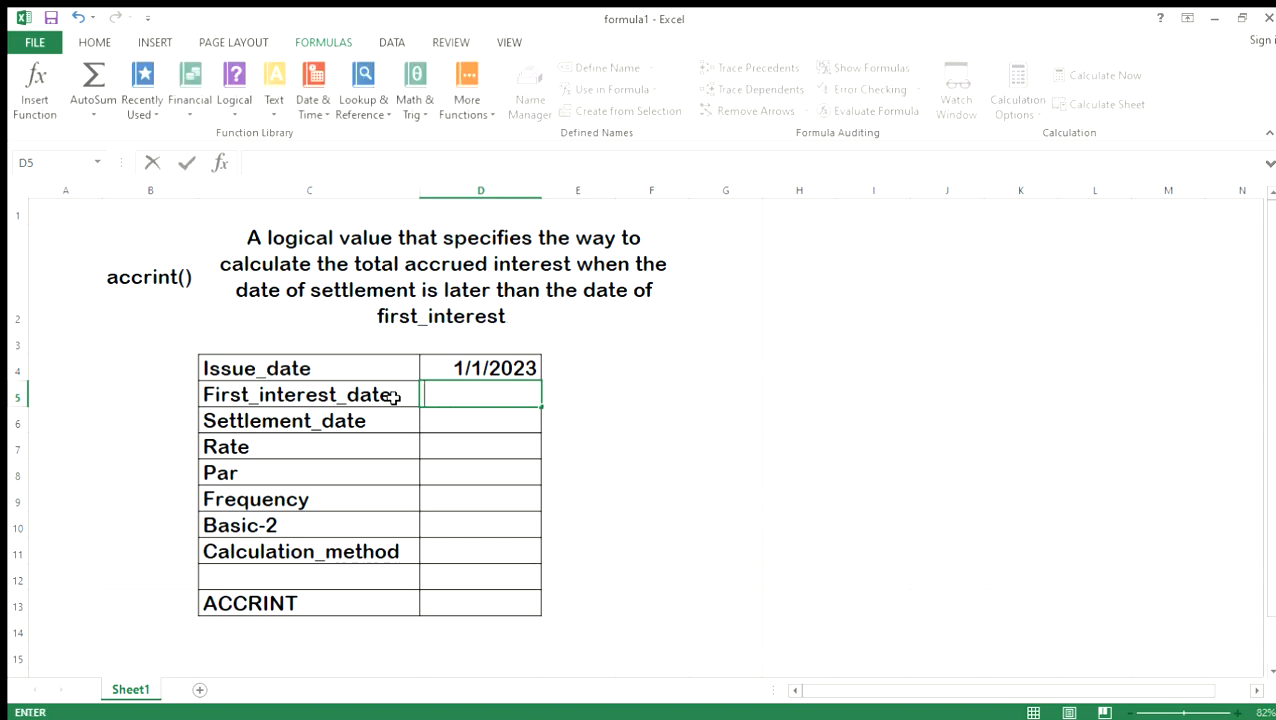
{"action": "type", "text": "01"}
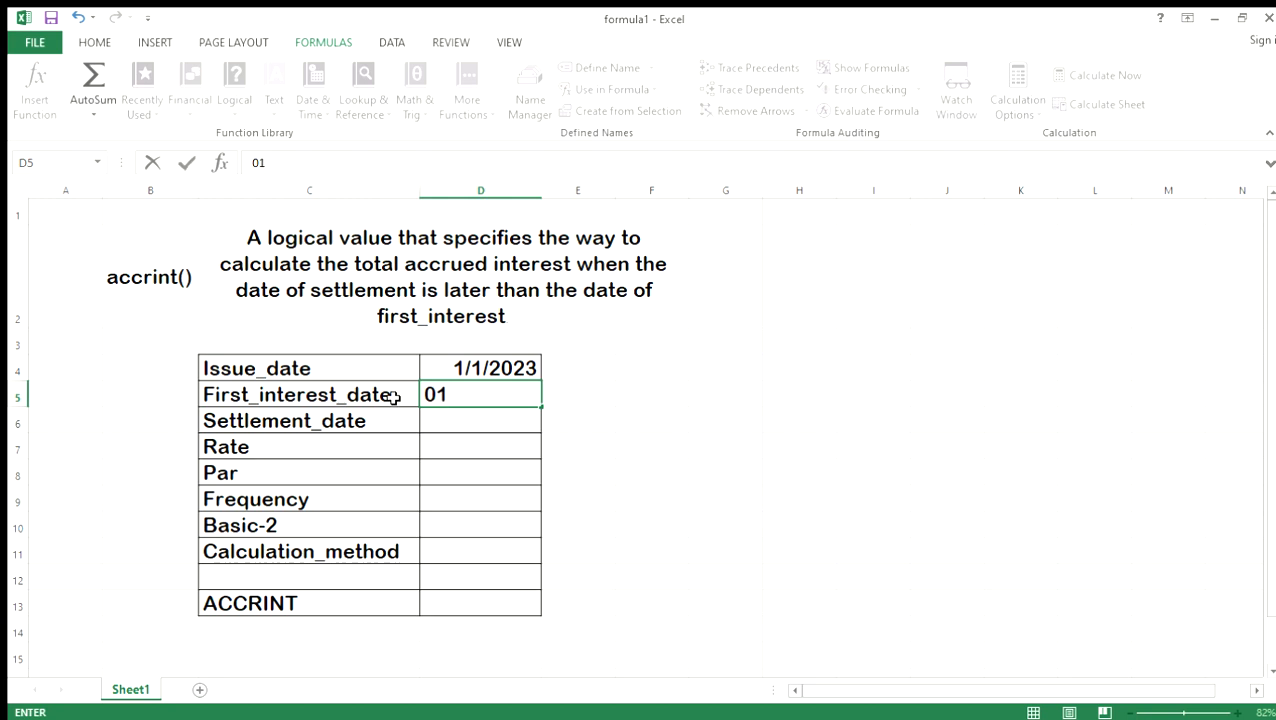
{"action": "type", "text": "/31/2"}
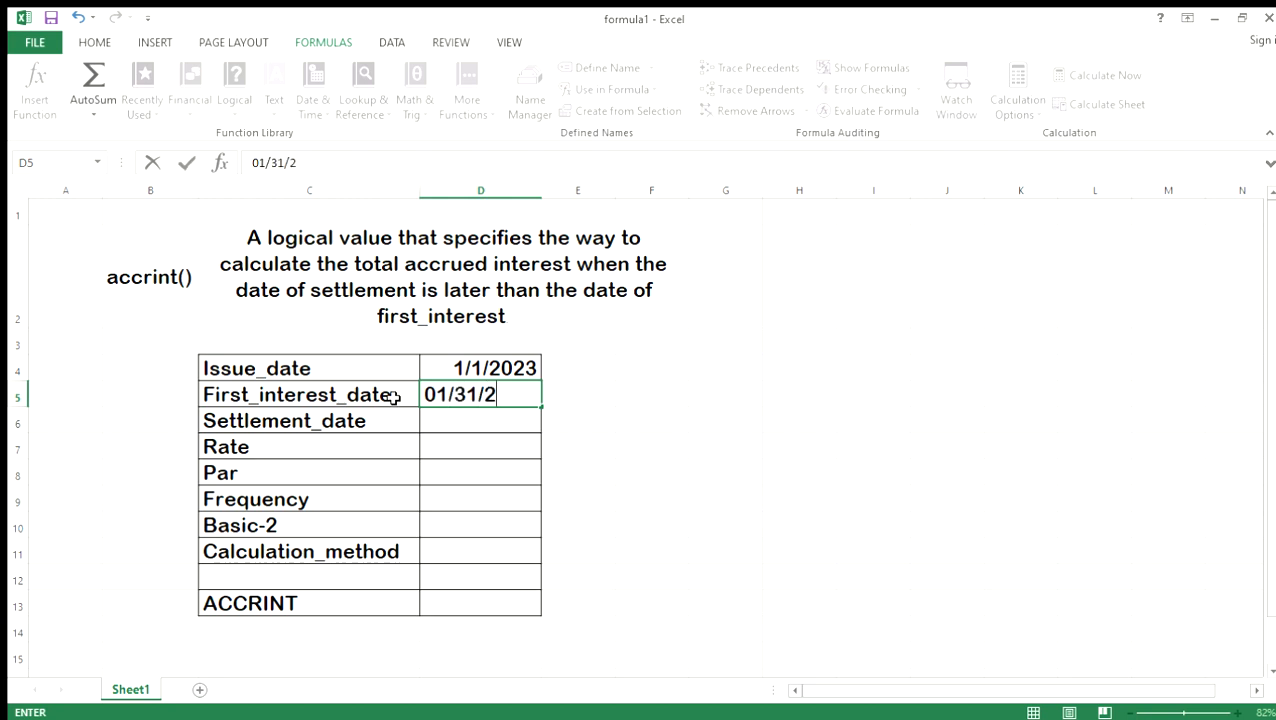
{"action": "type", "text": "023"}
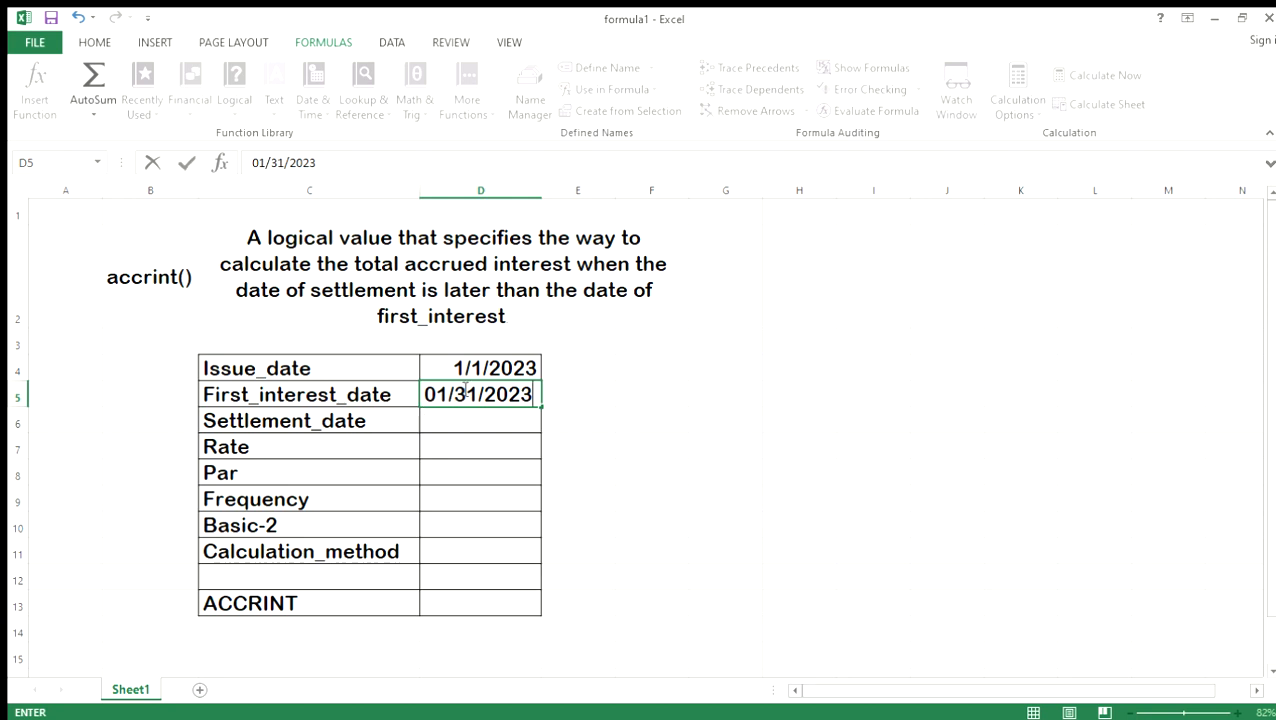
{"action": "key", "text": "Return"}
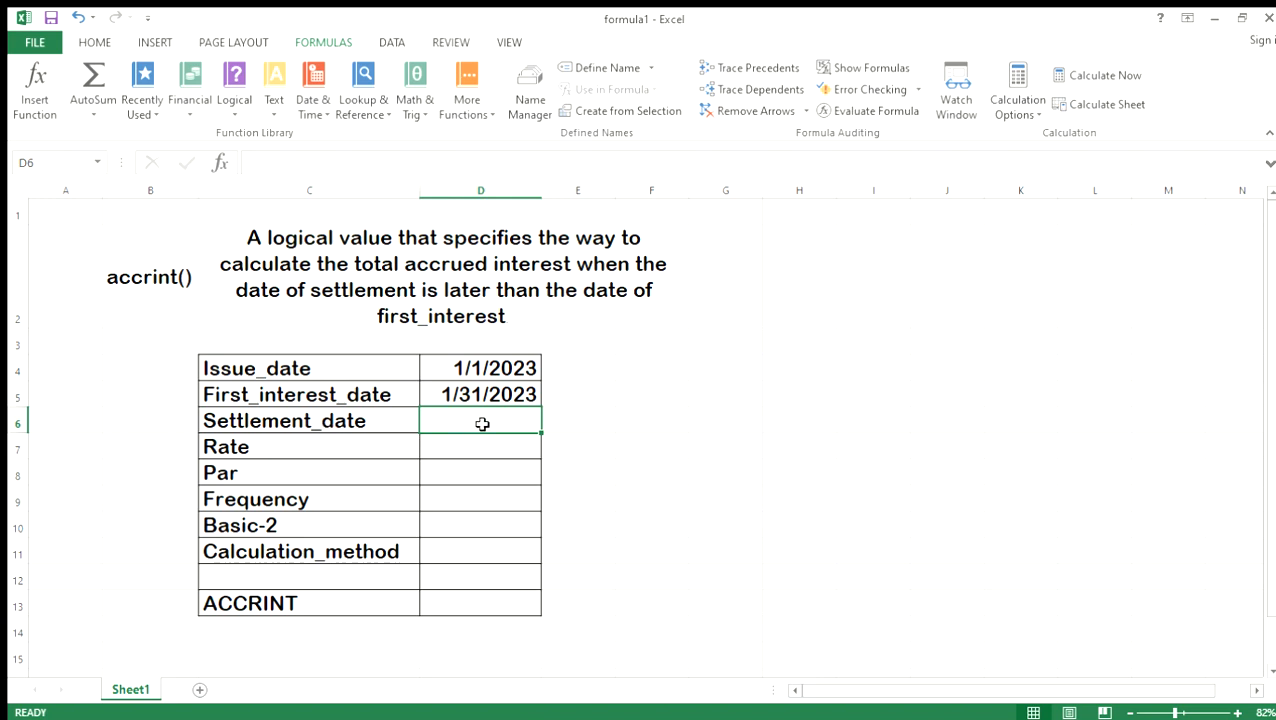
Enter the settlement date 12/31/2023 in cell D6.
{"action": "type", "text": "3"}
{"action": "key", "text": "BackSpace"}
{"action": "type", "text": "12/3"}
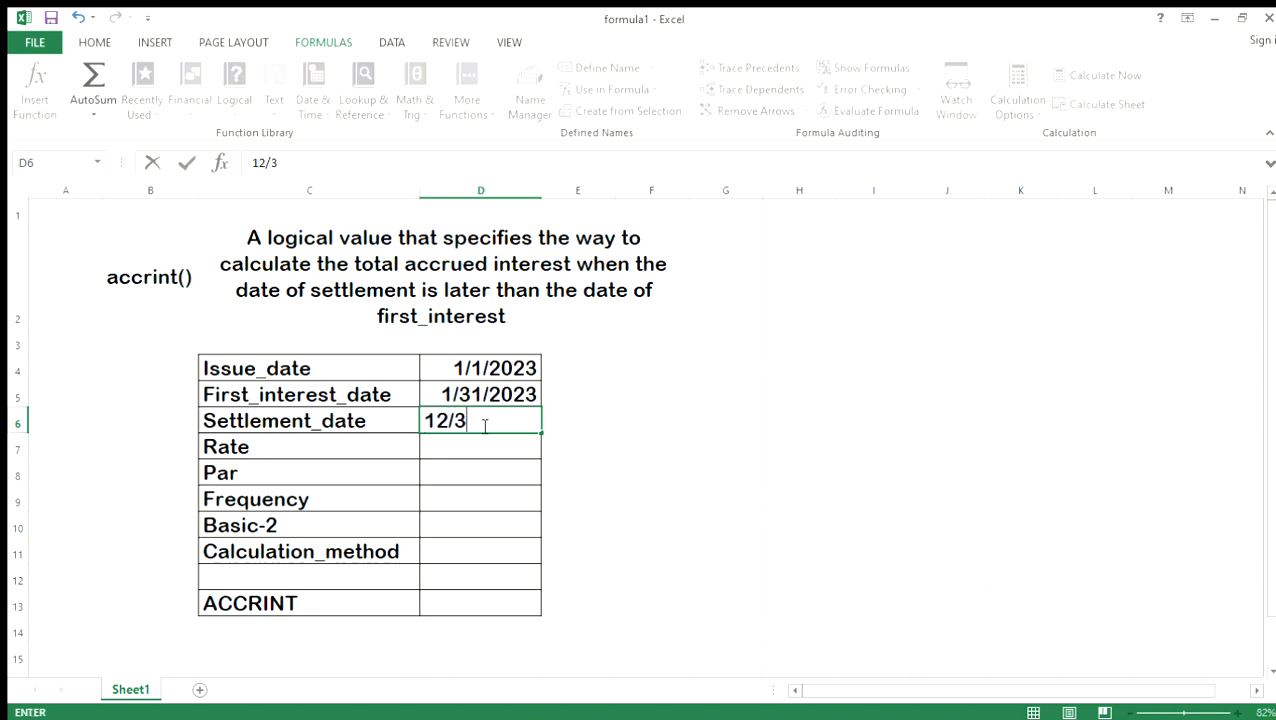
{"action": "type", "text": "1/2023"}
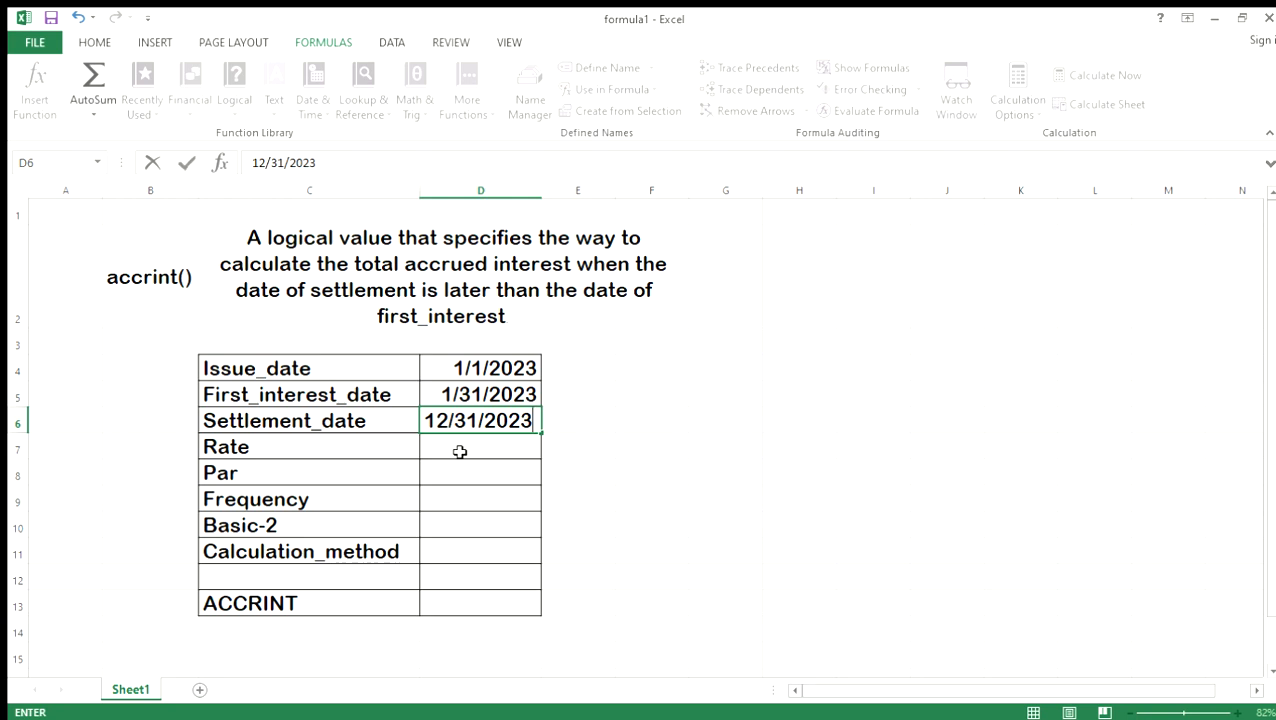
{"action": "left_click", "coordinate": [459, 452]}
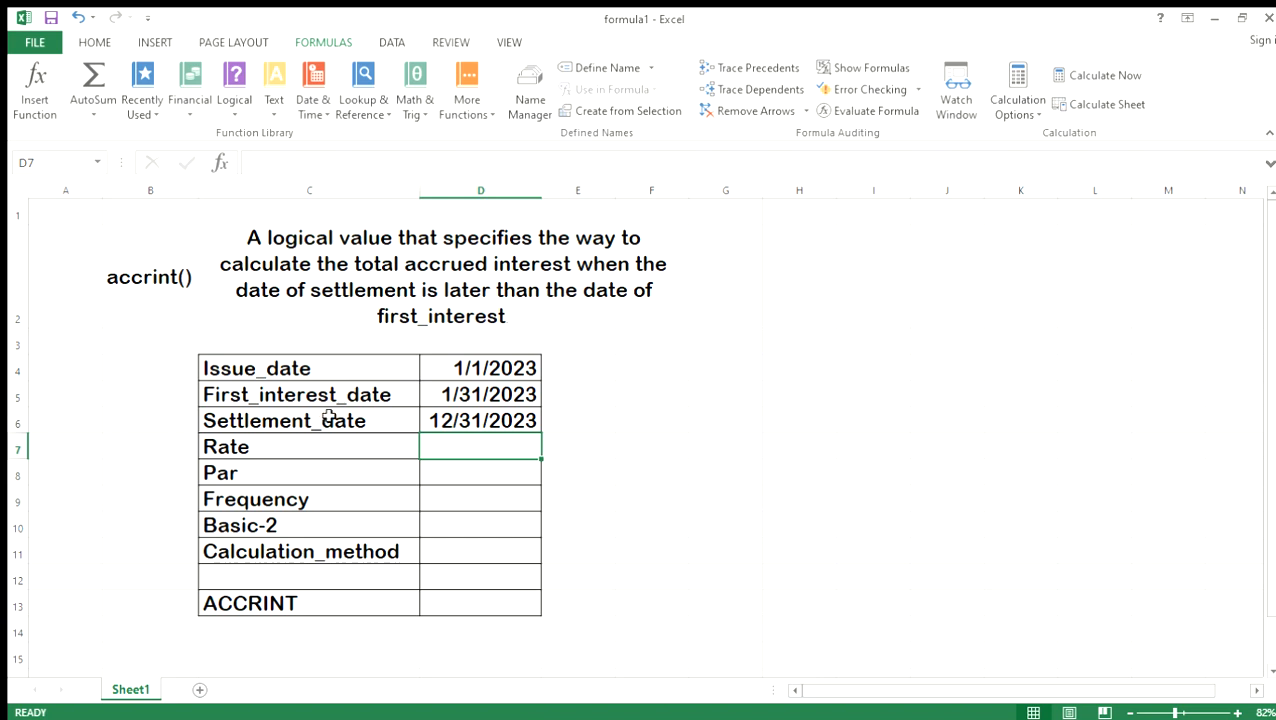
Fill in the Rate as 8.9% in D7 and the Par value as 153000 in D8.
{"action": "type", "text": "8.9"}
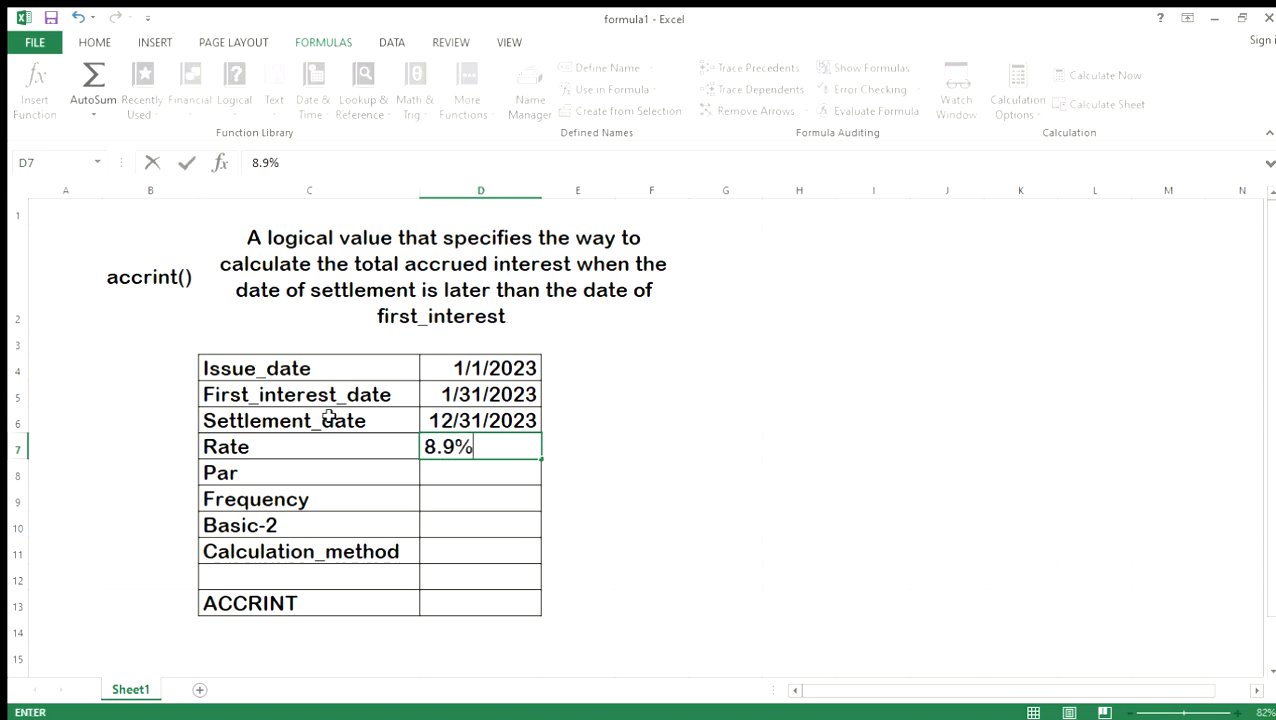
{"action": "key", "text": "Return"}
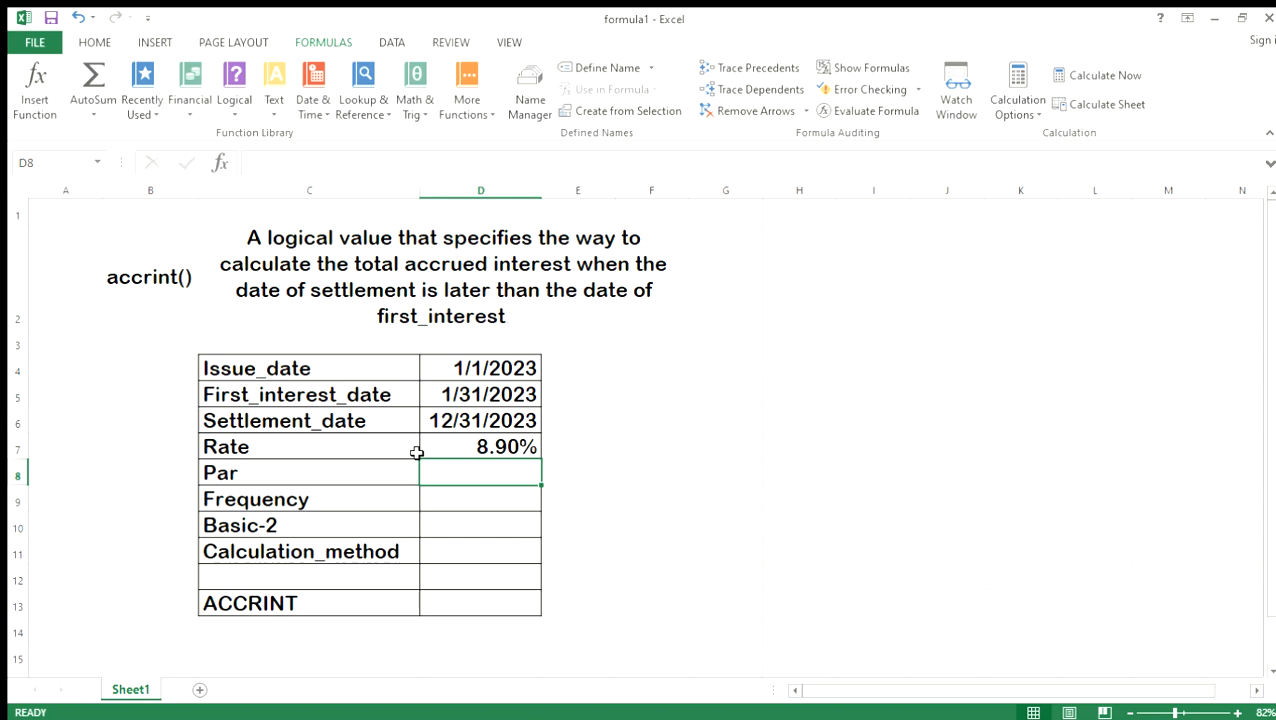
{"action": "type", "text": "153000"}
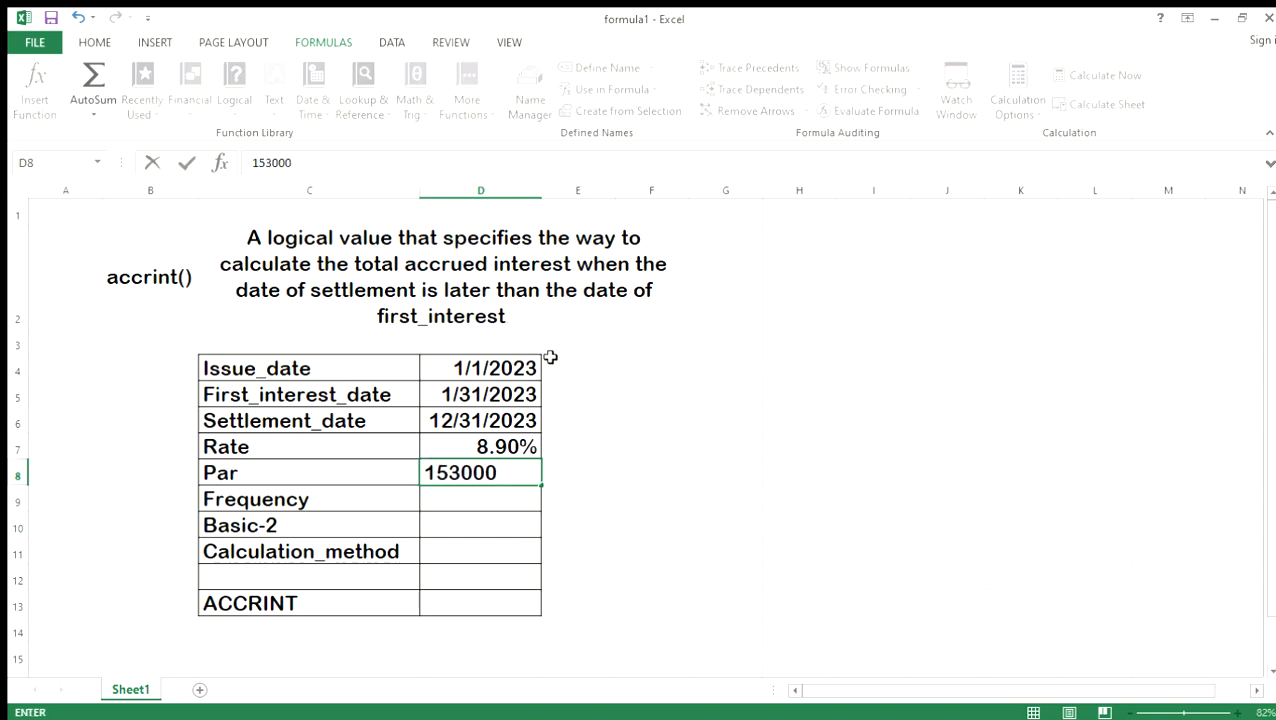
{"action": "key", "text": "Return"}
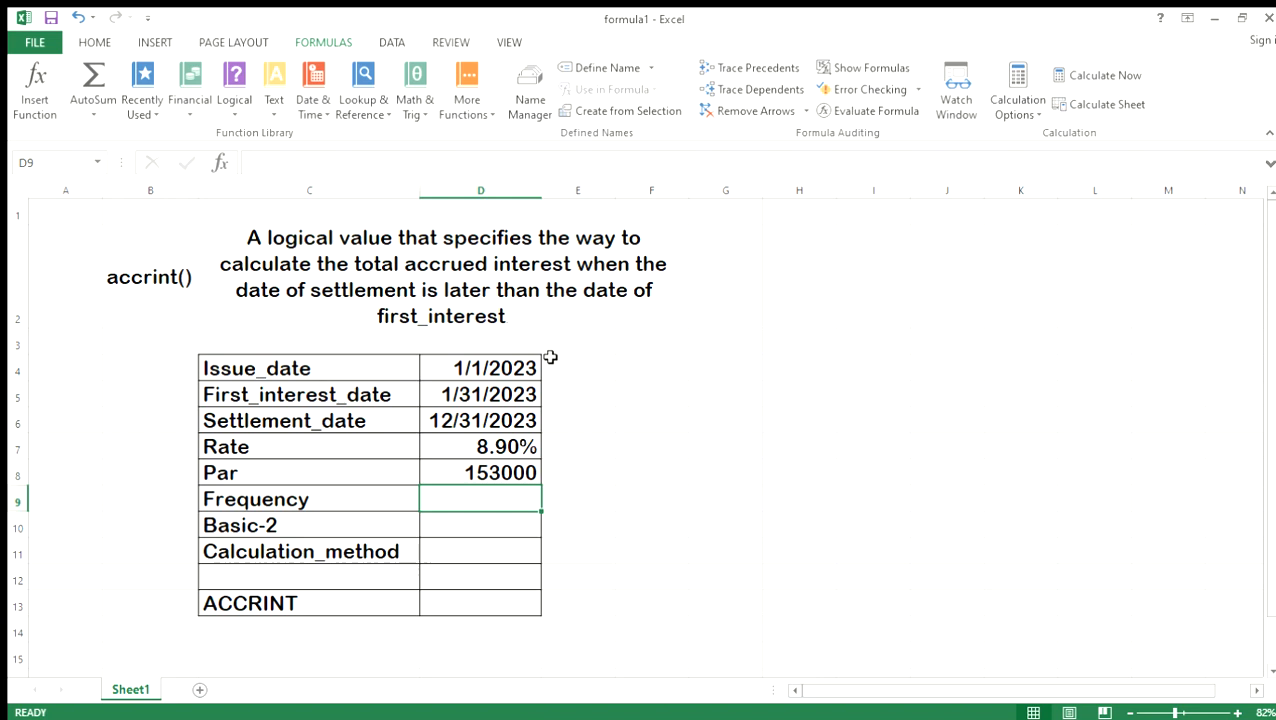
Fill in the remaining inputs in D9 to D11: Frequency 1, Basic-2 as 2 and Calculation_method 1.
{"action": "type", "text": "1"}
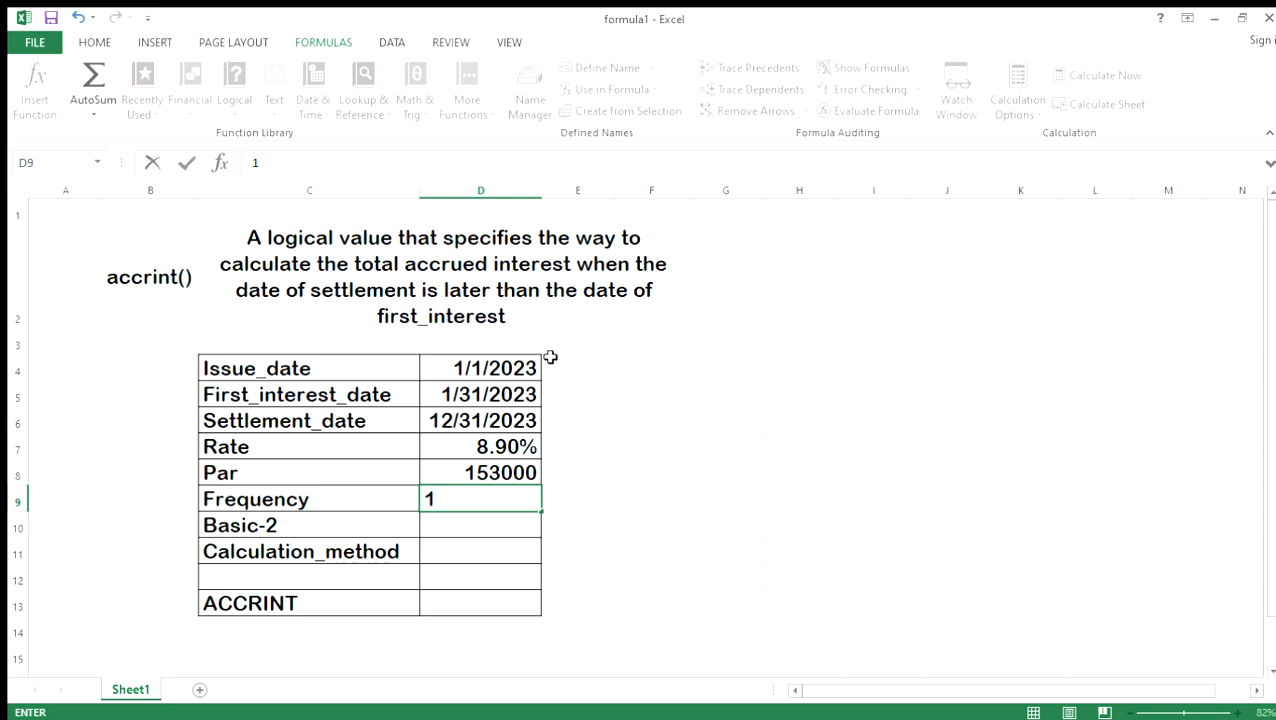
{"action": "key", "text": "Return"}
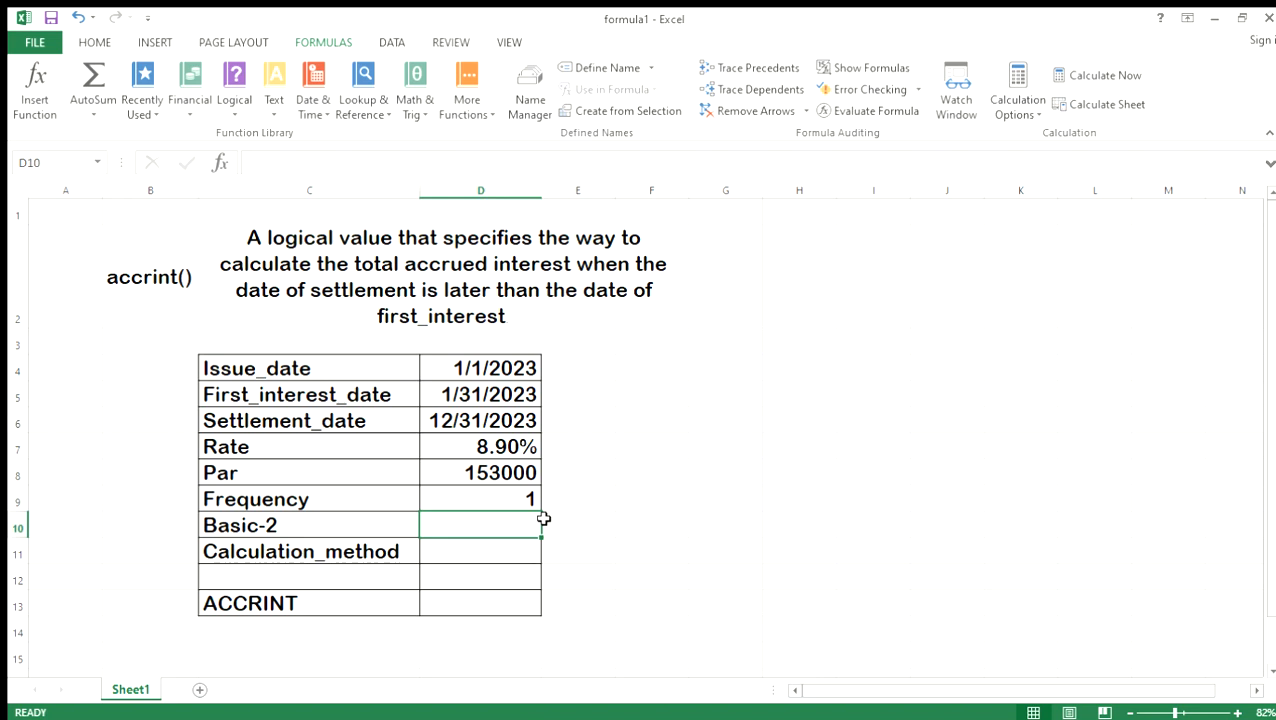
{"action": "type", "text": "2"}
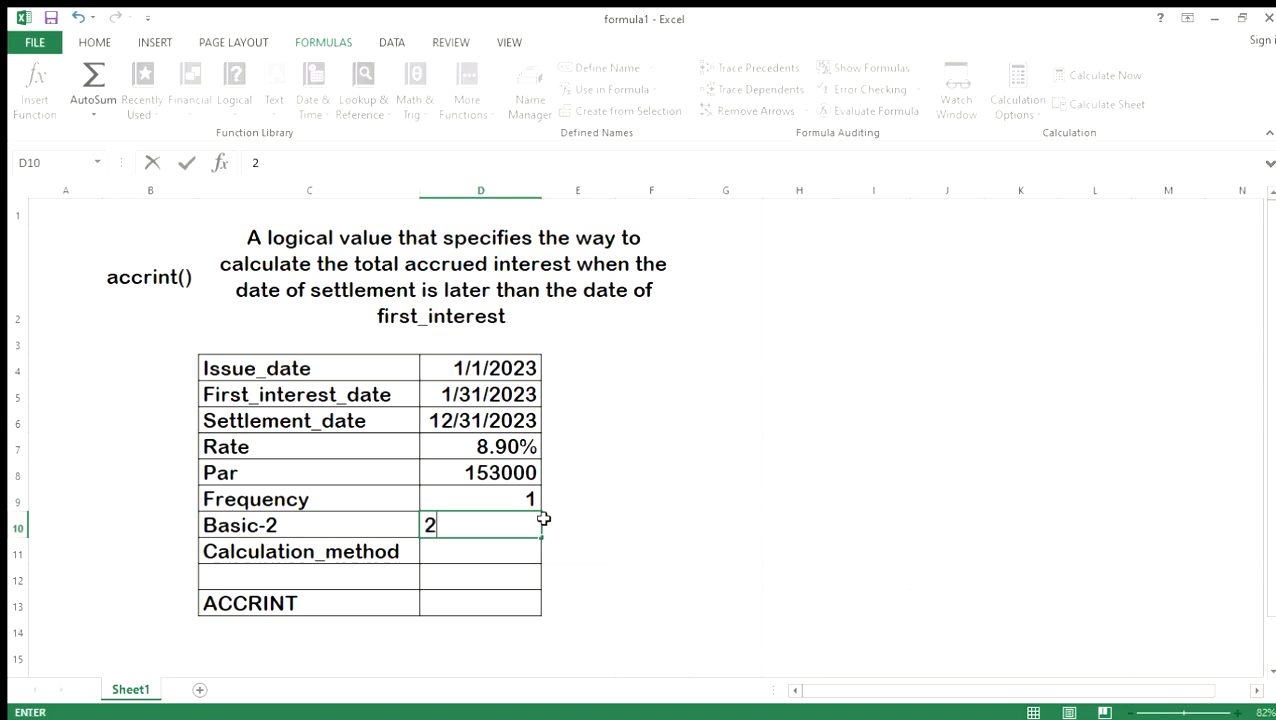
{"action": "key", "text": "Return"}
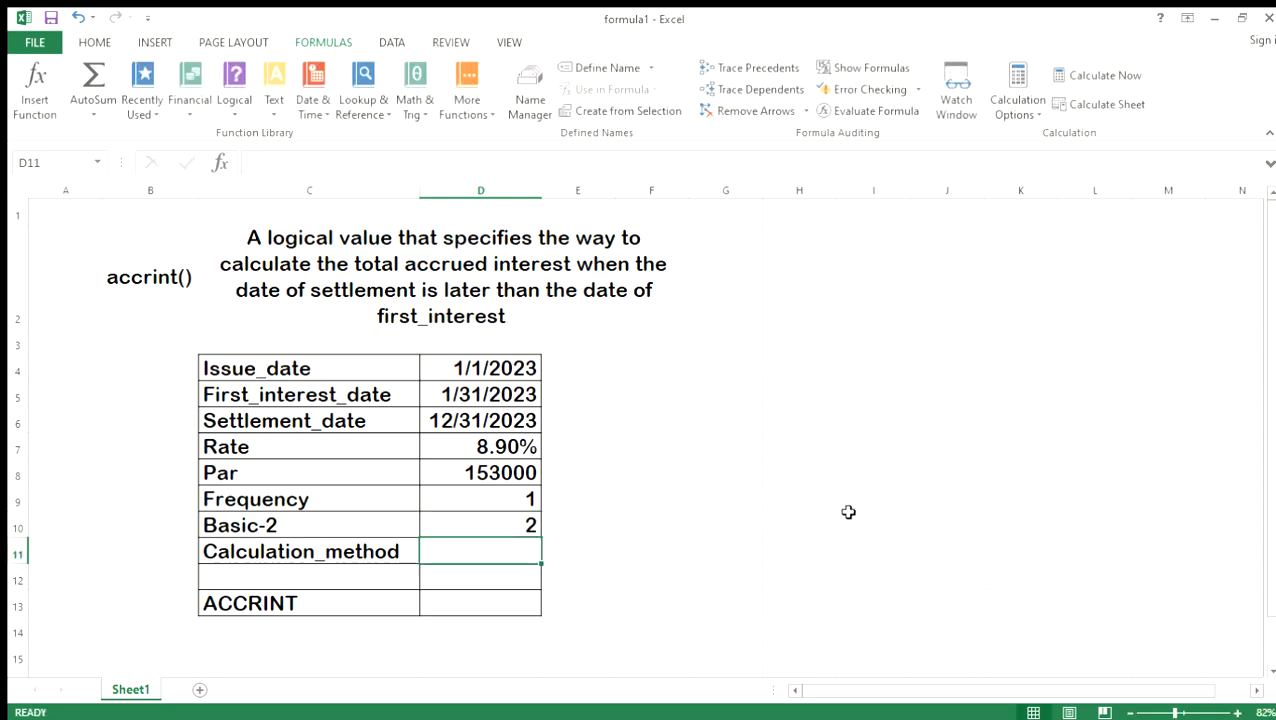
{"action": "type", "text": "1"}
{"action": "key", "text": "Return"}
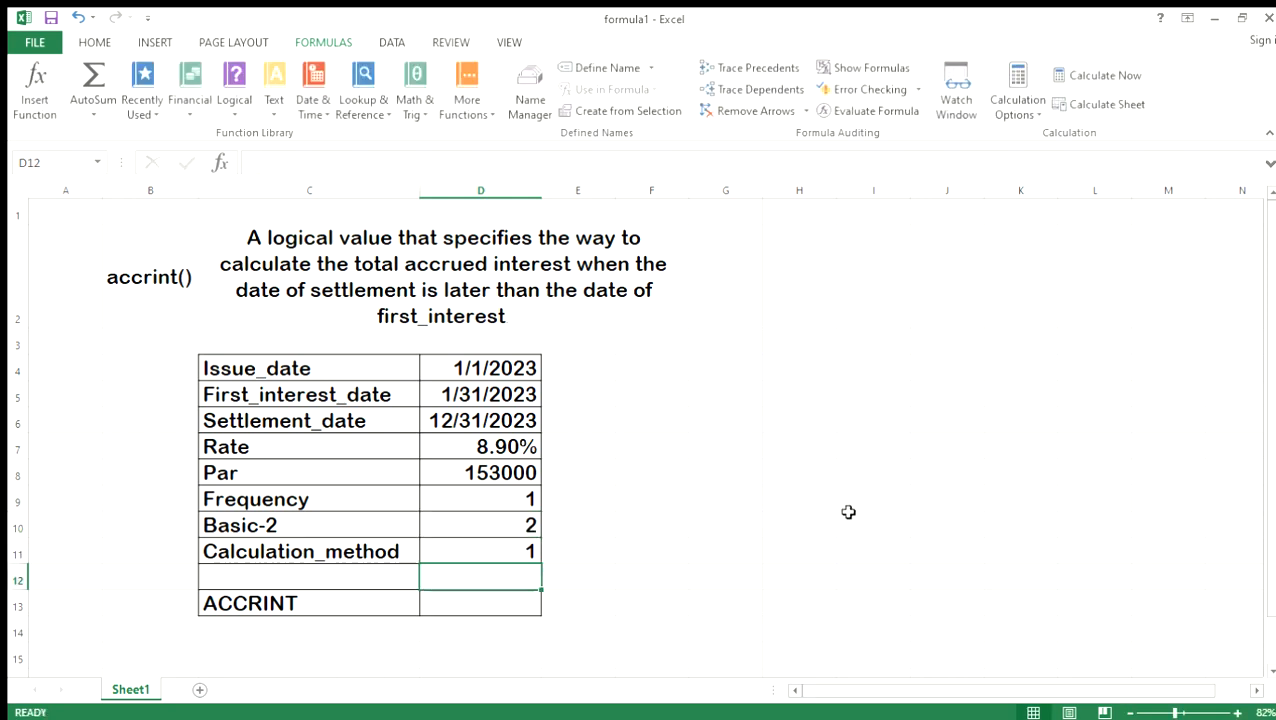
Start an ACCRINT formula in cell D13 with the issue date in D4 as its first argument.
{"action": "key", "text": "Down"}
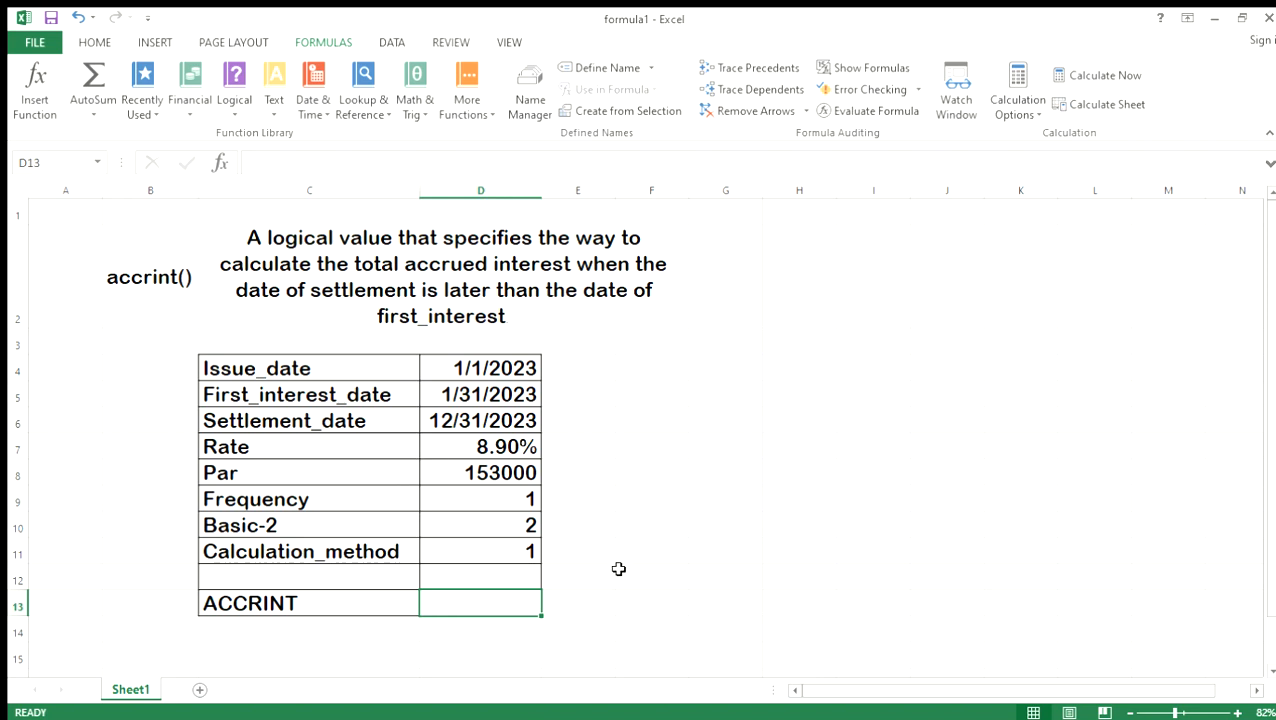
{"action": "type", "text": "="}
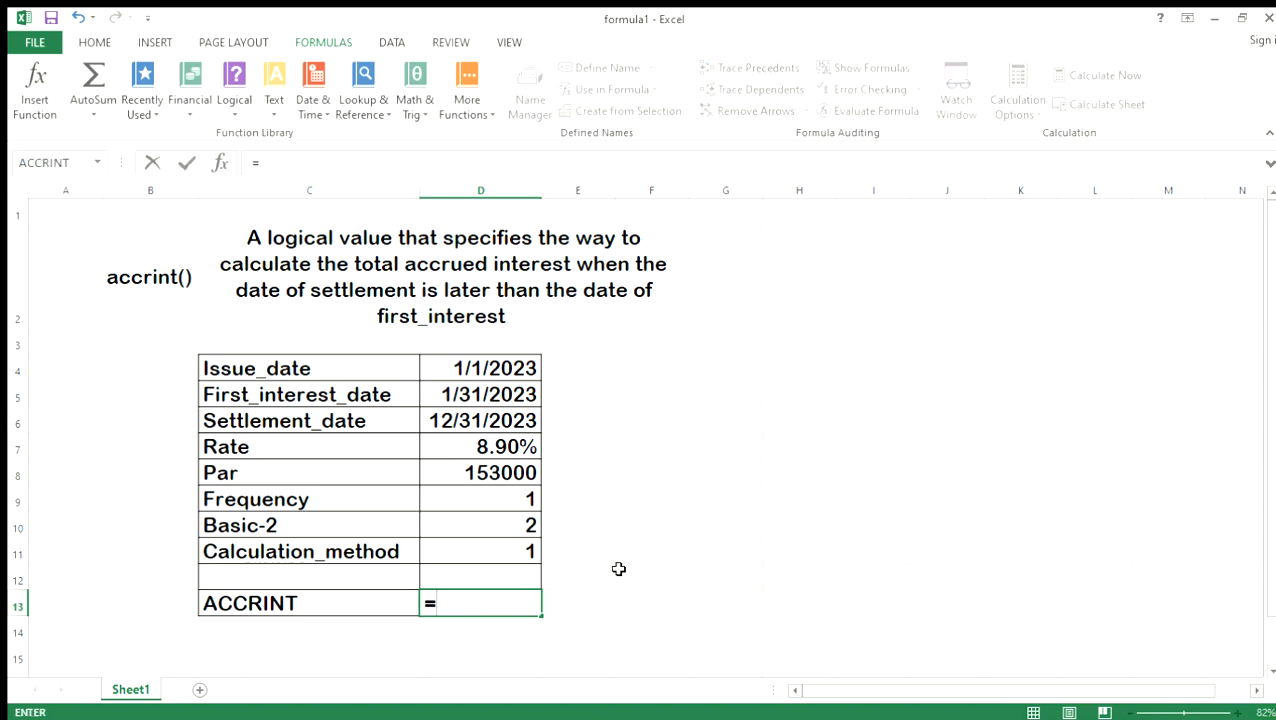
{"action": "type", "text": "acc"}
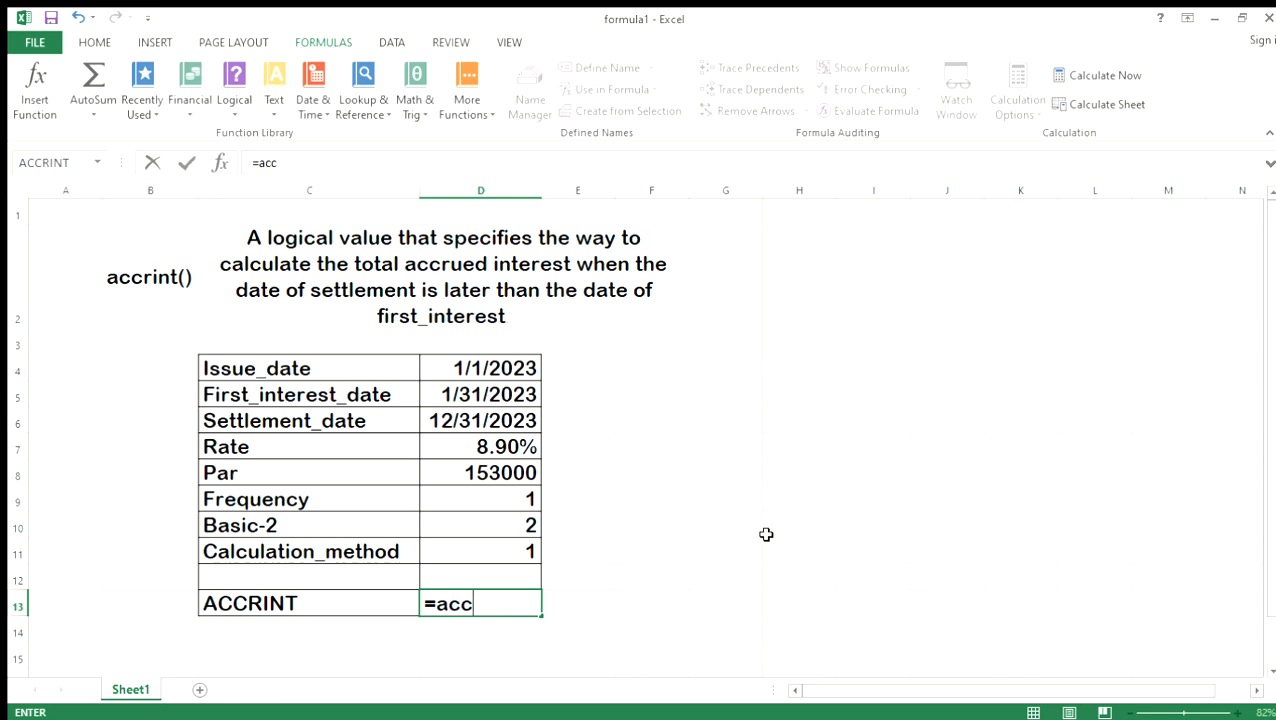
{"action": "type", "text": "rint("}
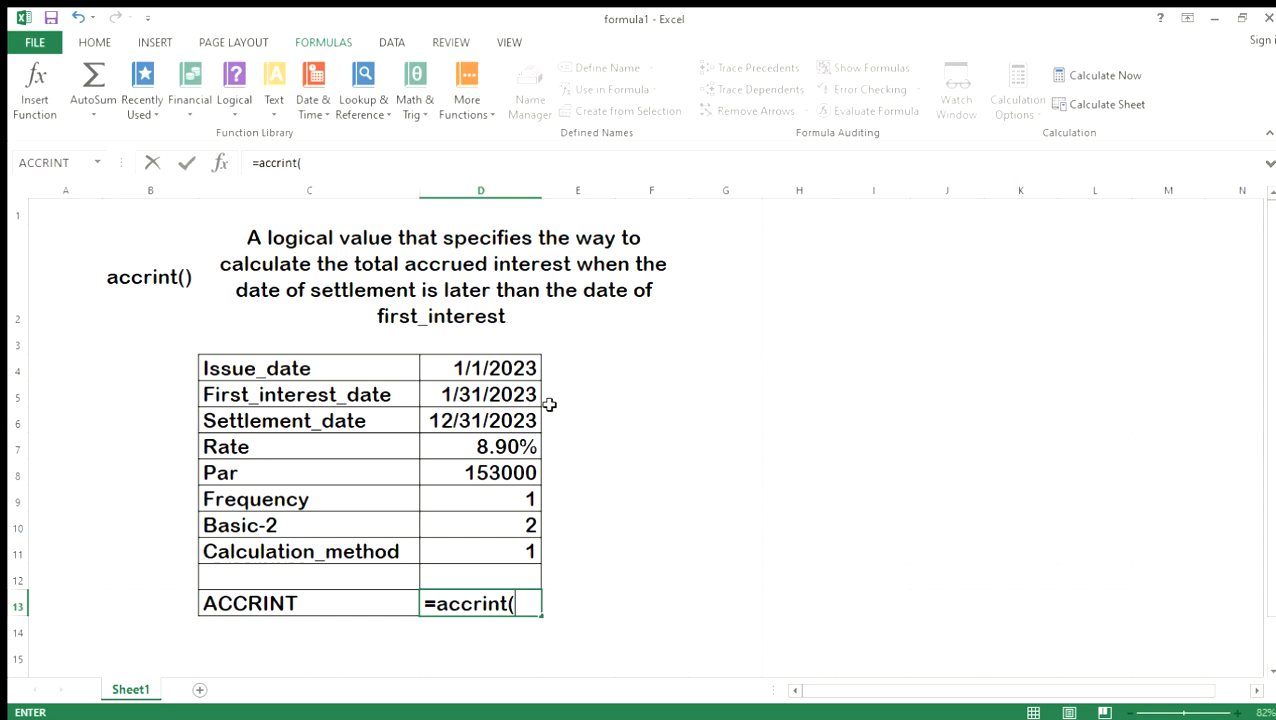
{"action": "left_click", "coordinate": [486, 373]}
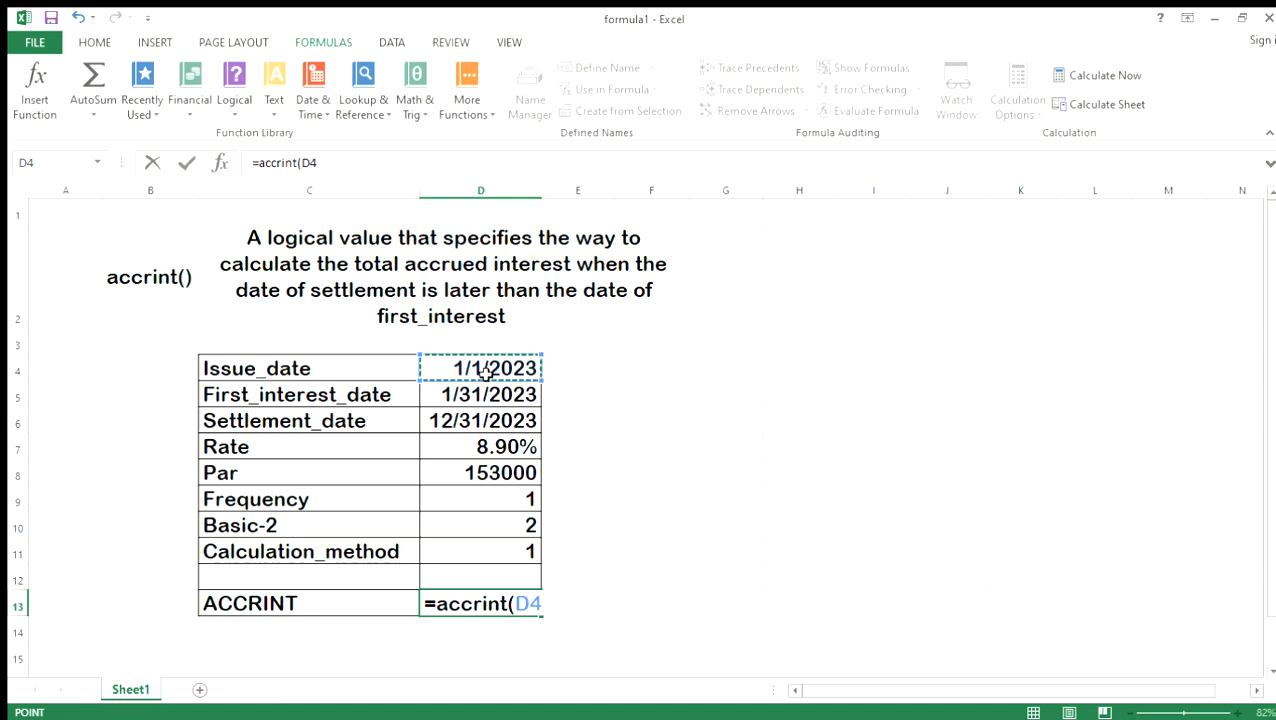
{"action": "type", "text": ","}
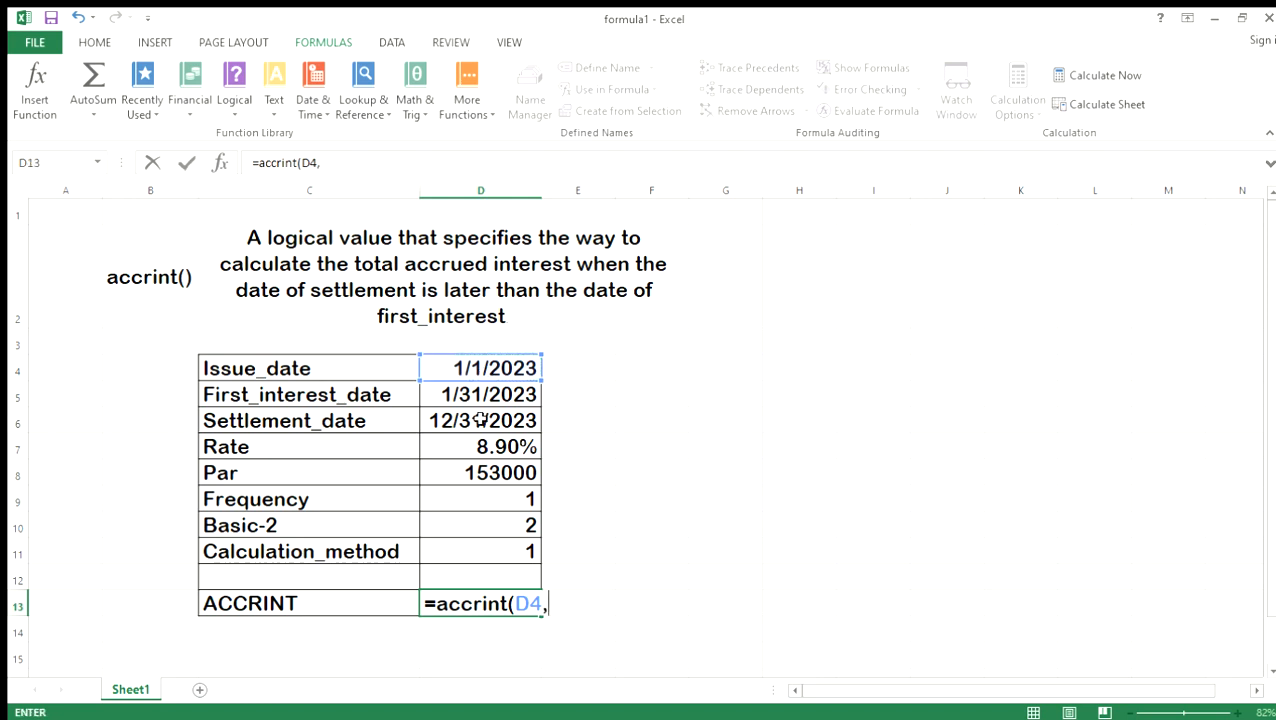
Continue the ACCRINT formula in D13 with the first interest date D5, settlement date D6, rate D7 and par D8 as arguments.
{"action": "left_click", "coordinate": [456, 396]}
{"action": "type", "text": ","}
{"action": "left_click", "coordinate": [463, 421]}
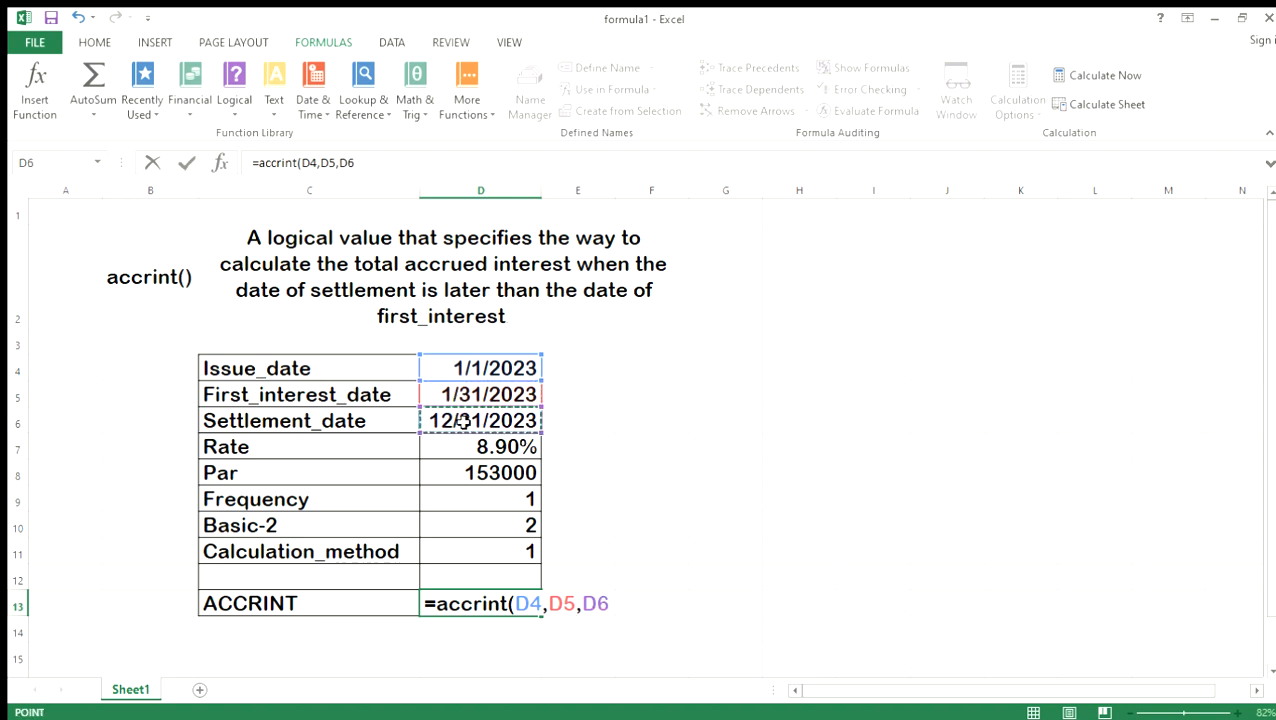
{"action": "type", "text": ","}
{"action": "left_click", "coordinate": [486, 448]}
{"action": "type", "text": ","}
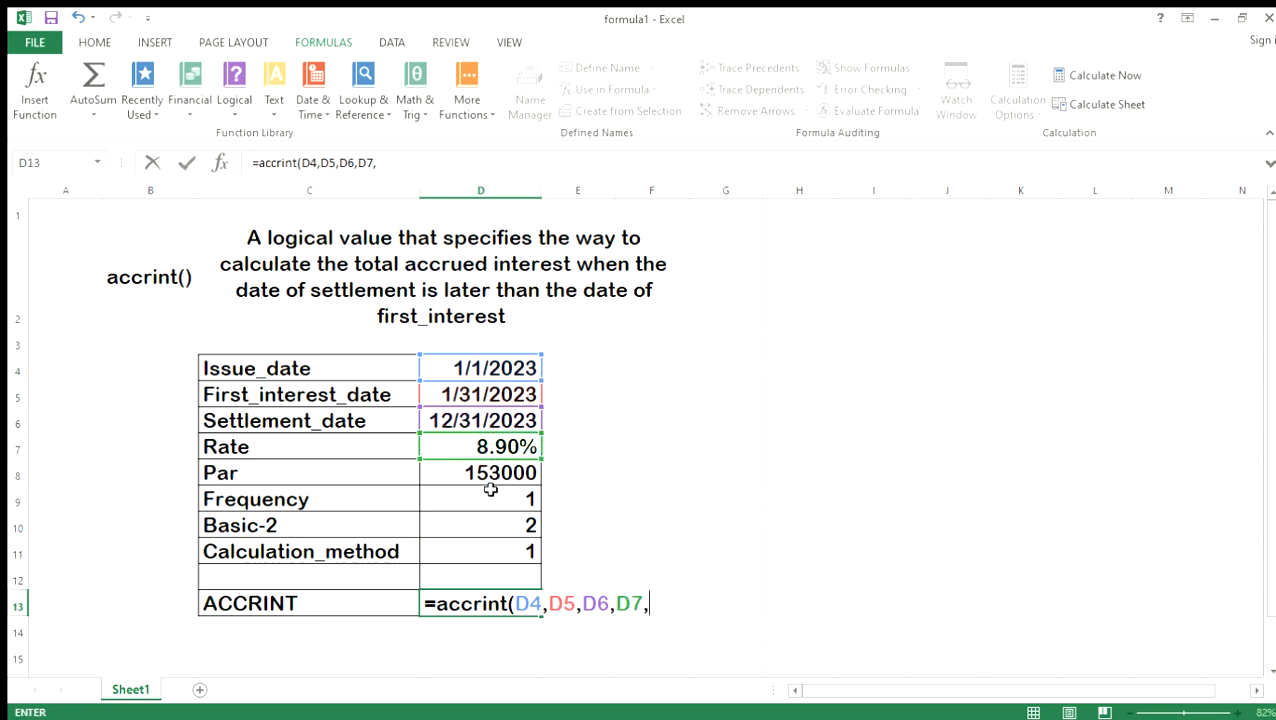
{"action": "left_click", "coordinate": [480, 481]}
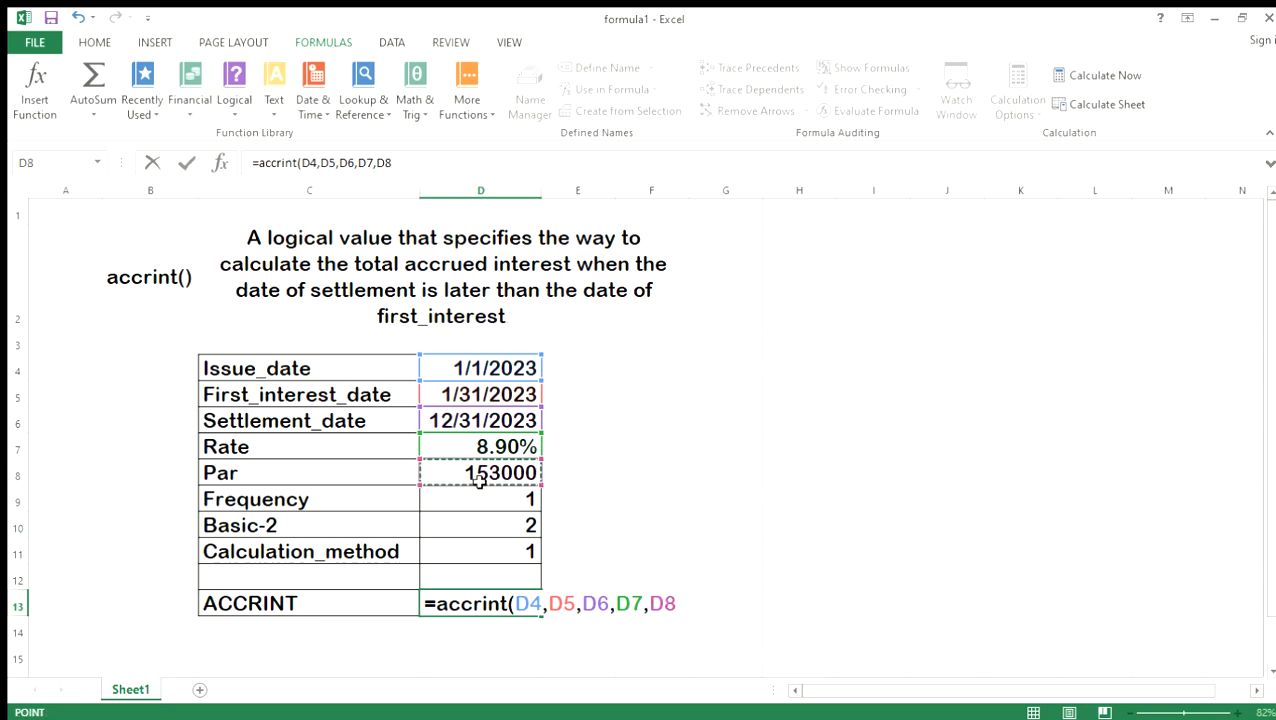
{"action": "type", "text": ","}
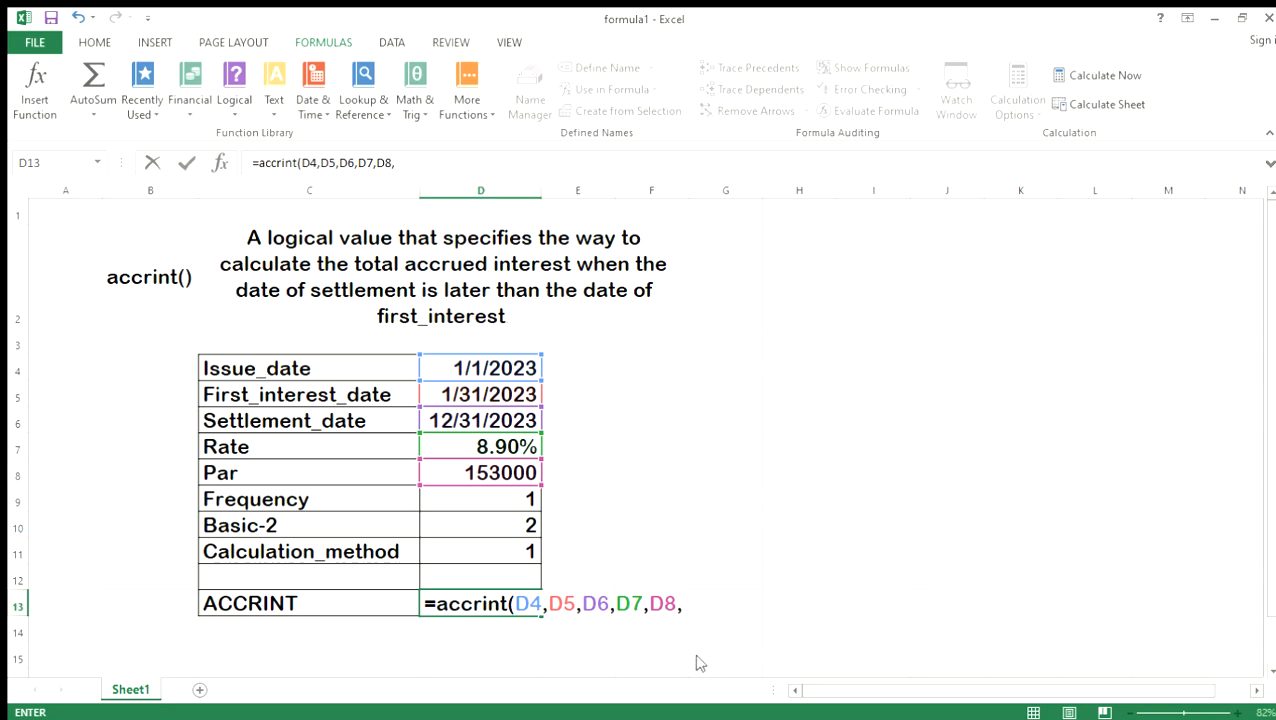
Complete the ACCRINT formula in D13 with frequency D9, basis D10 and calculation method D11 as the final arguments.
{"action": "left_click", "coordinate": [488, 508]}
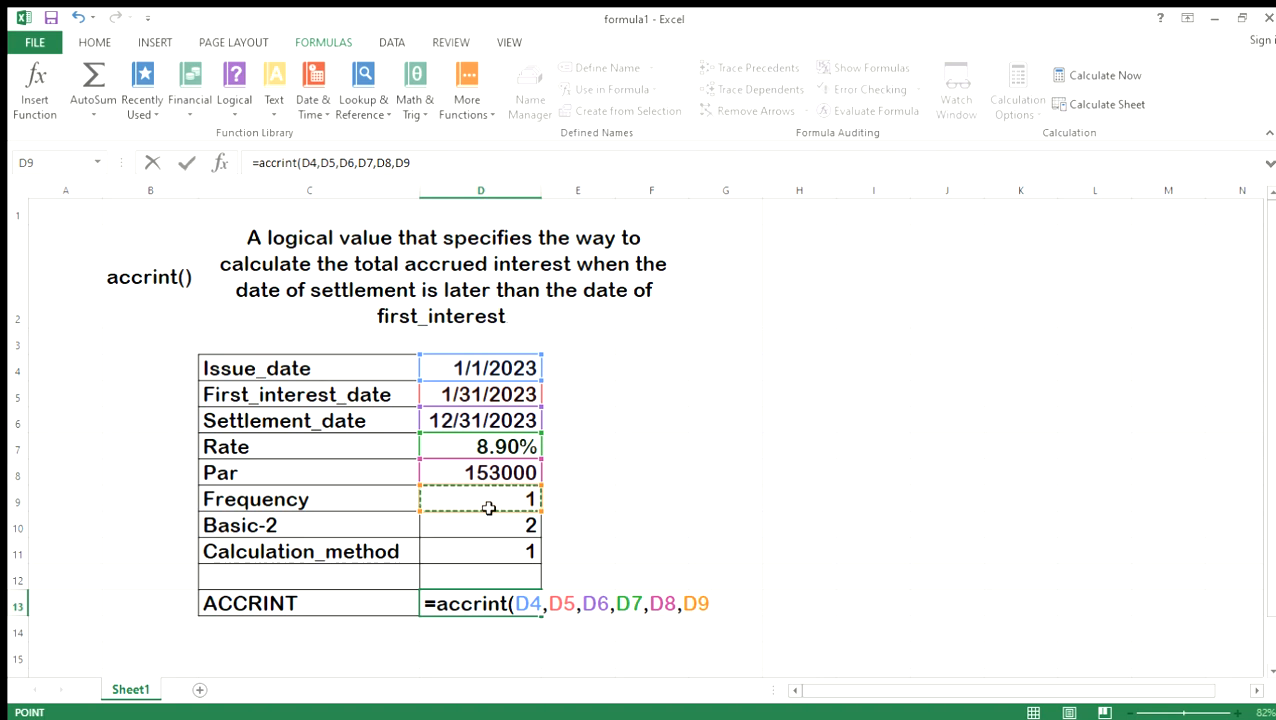
{"action": "type", "text": ","}
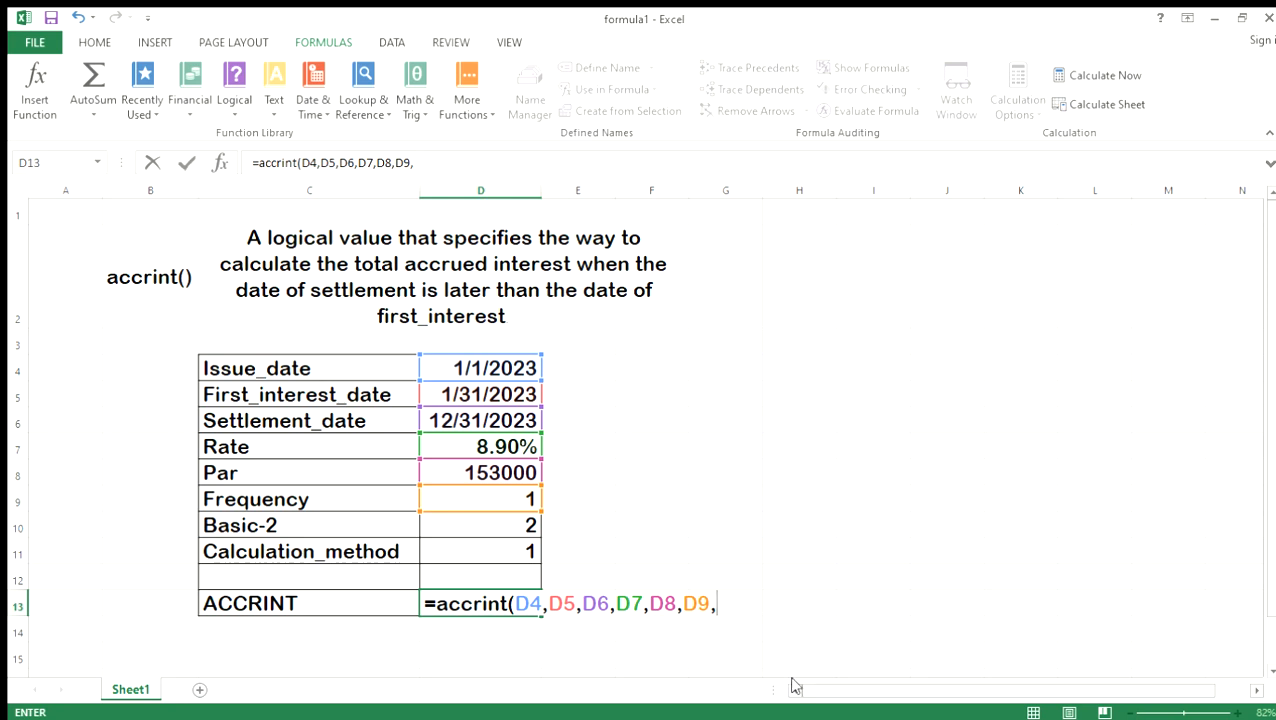
{"action": "left_click", "coordinate": [502, 526]}
{"action": "type", "text": ","}
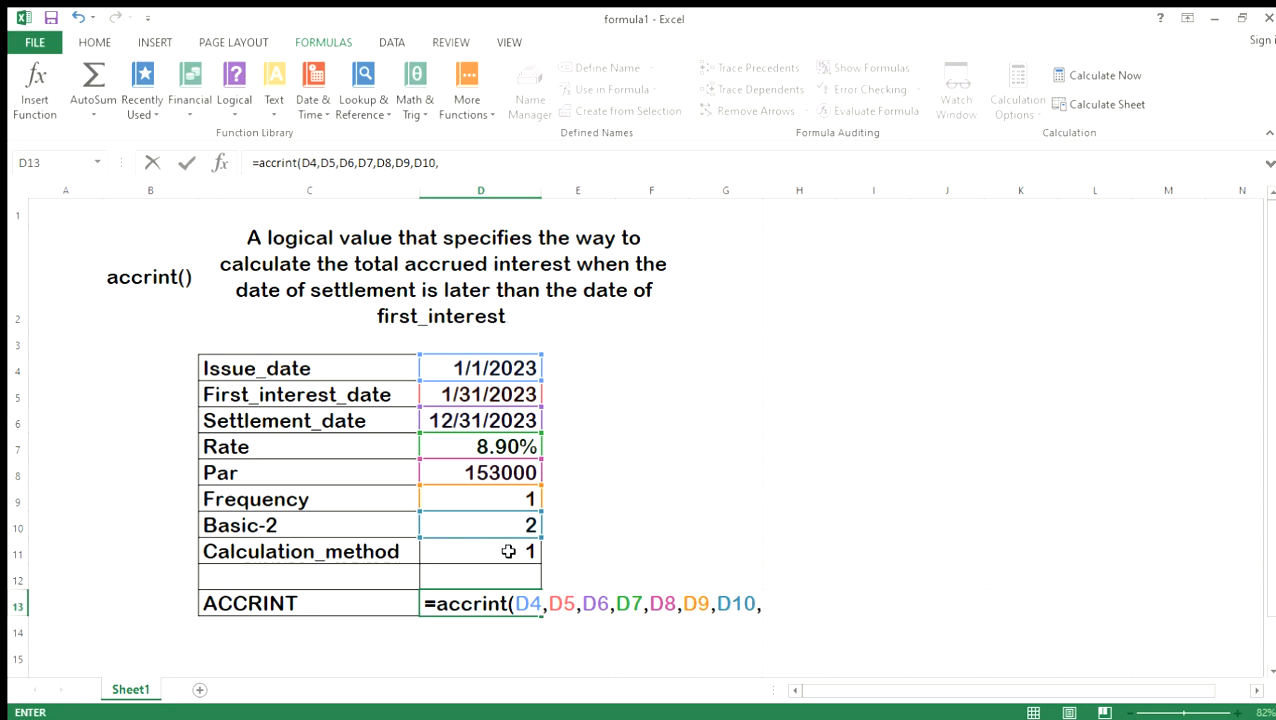
{"action": "left_click", "coordinate": [508, 551]}
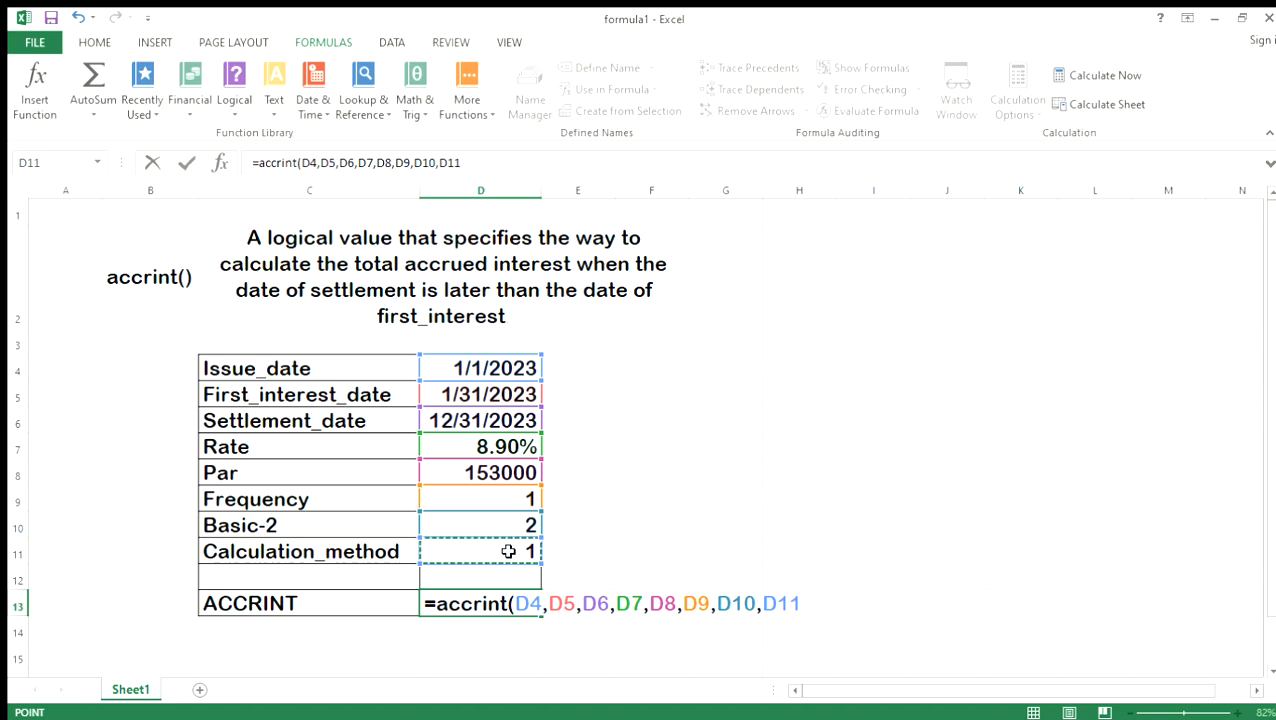
{"action": "type", "text": ")"}
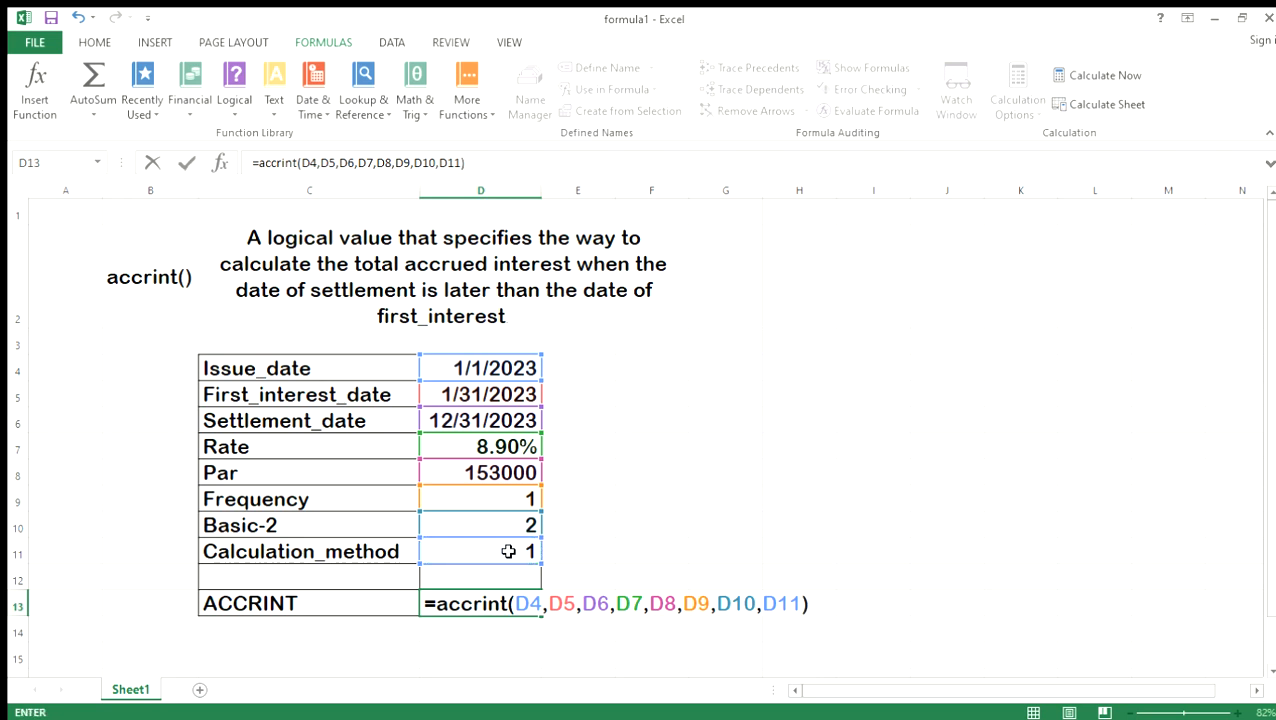
{"action": "key", "text": "Return"}
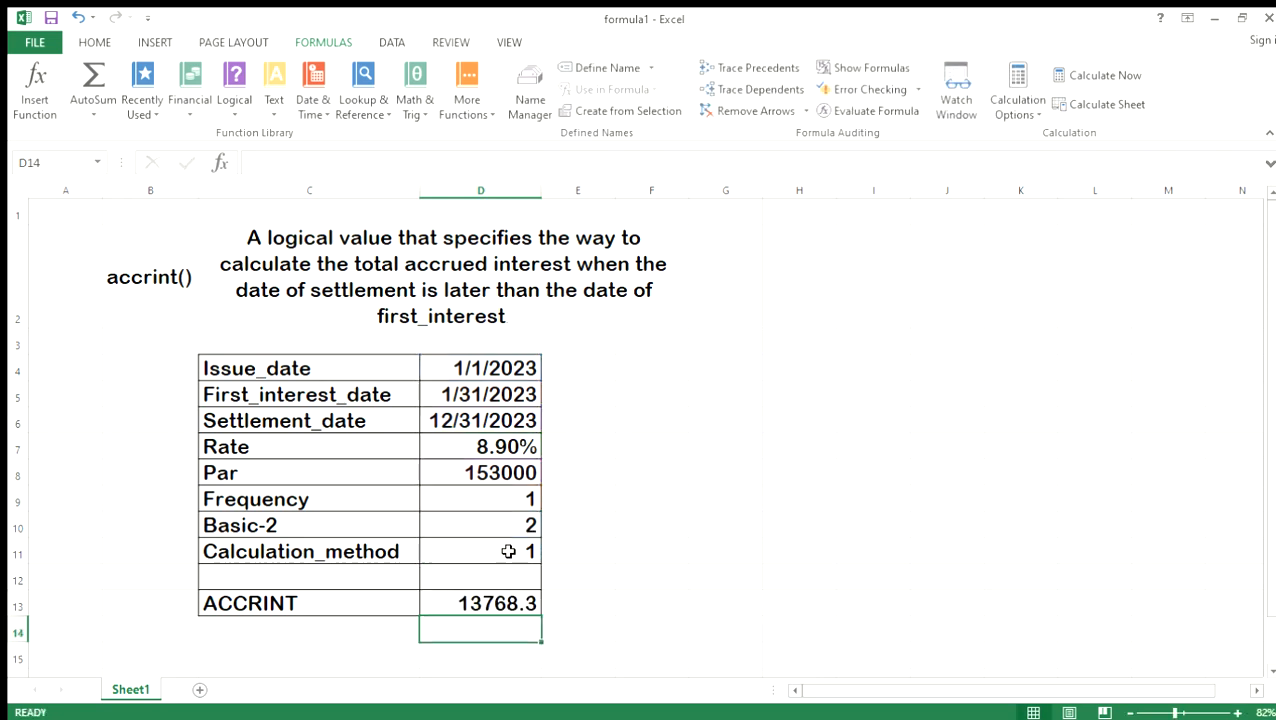
Review the ACCRINT result and formula in D13 against the Rate in D7 and the Par value in D8.
{"action": "left_click", "coordinate": [495, 610]}
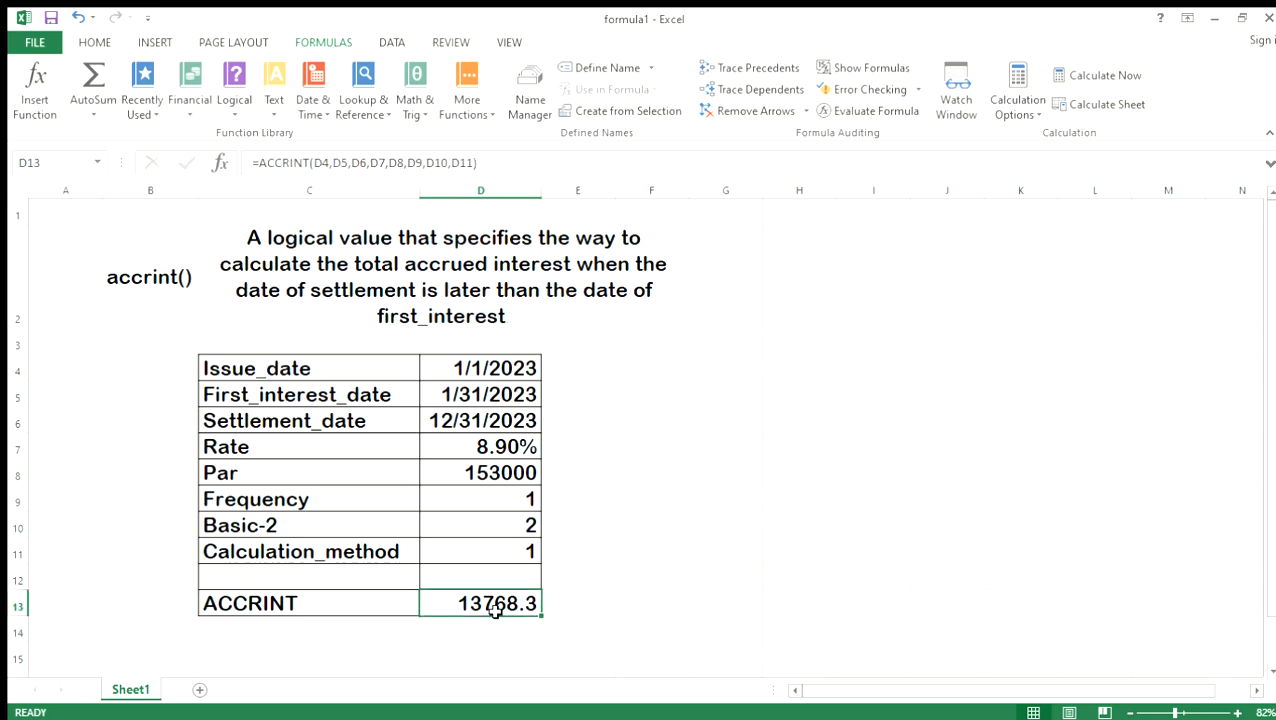
{"action": "left_click", "coordinate": [477, 451]}
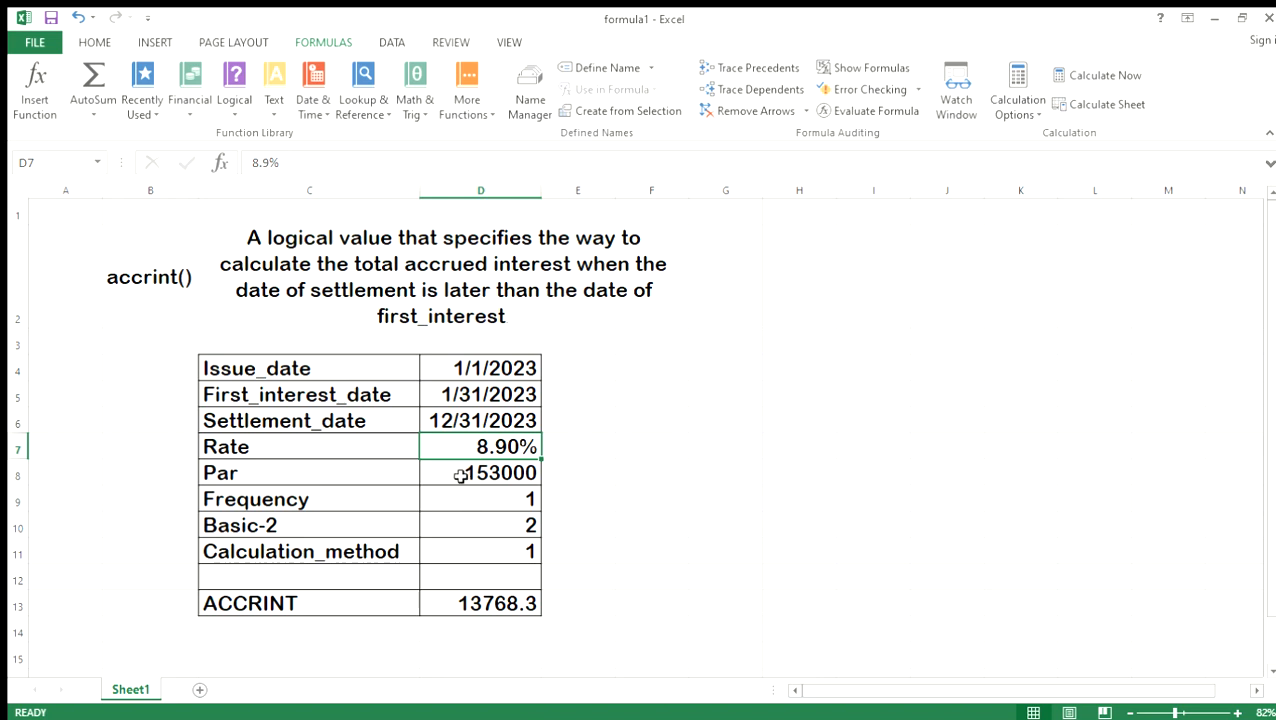
{"action": "left_click", "coordinate": [461, 476]}
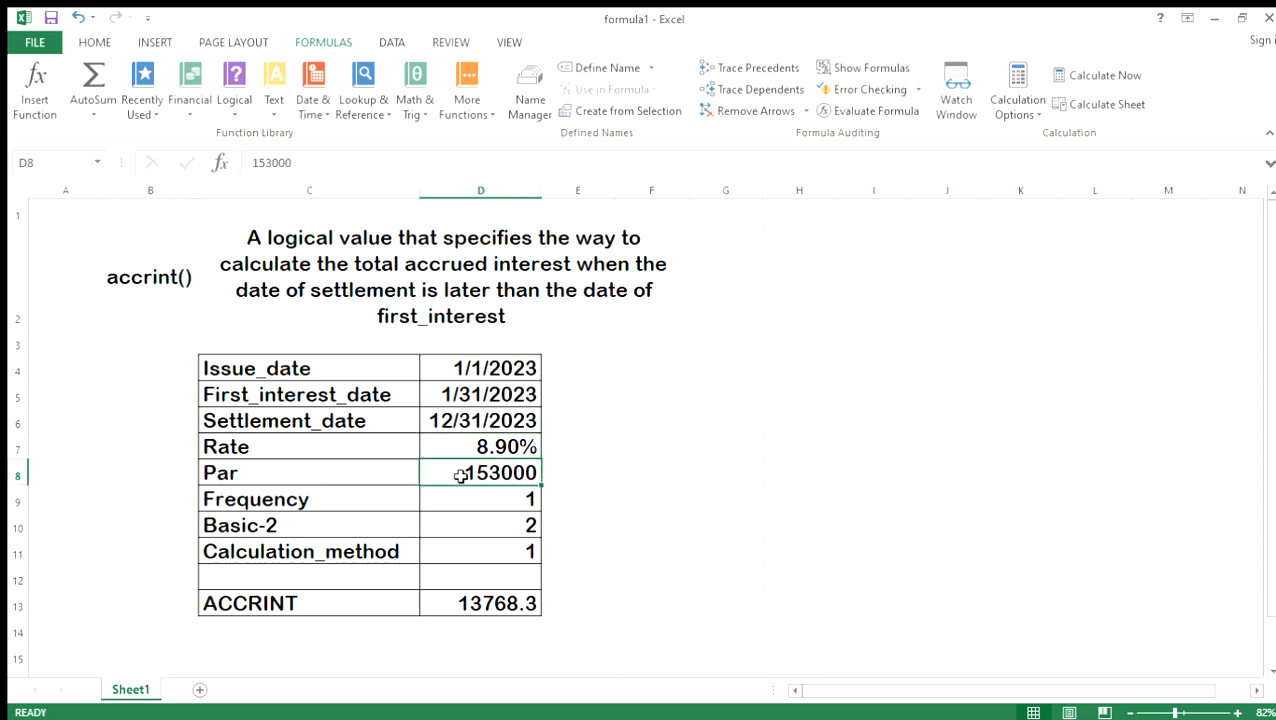
{"action": "left_click", "coordinate": [503, 604]}
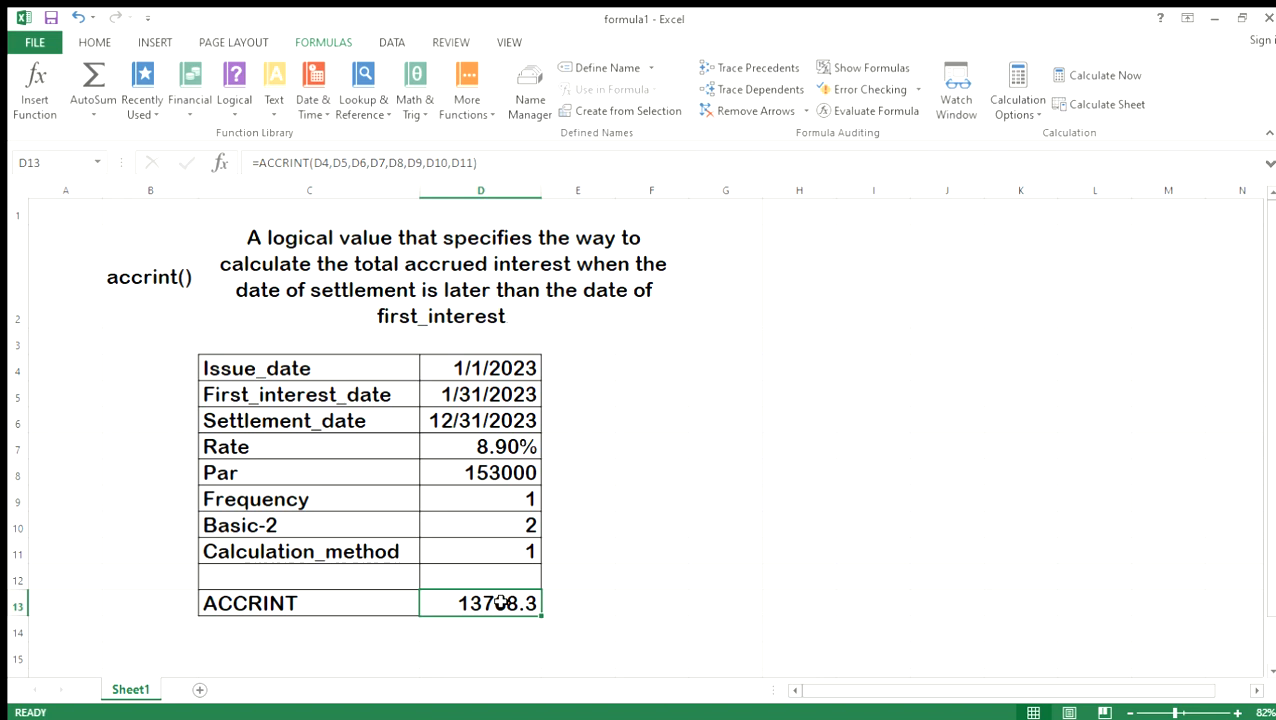
{"action": "left_click", "coordinate": [567, 609]}
{"action": "left_click", "coordinate": [501, 606]}
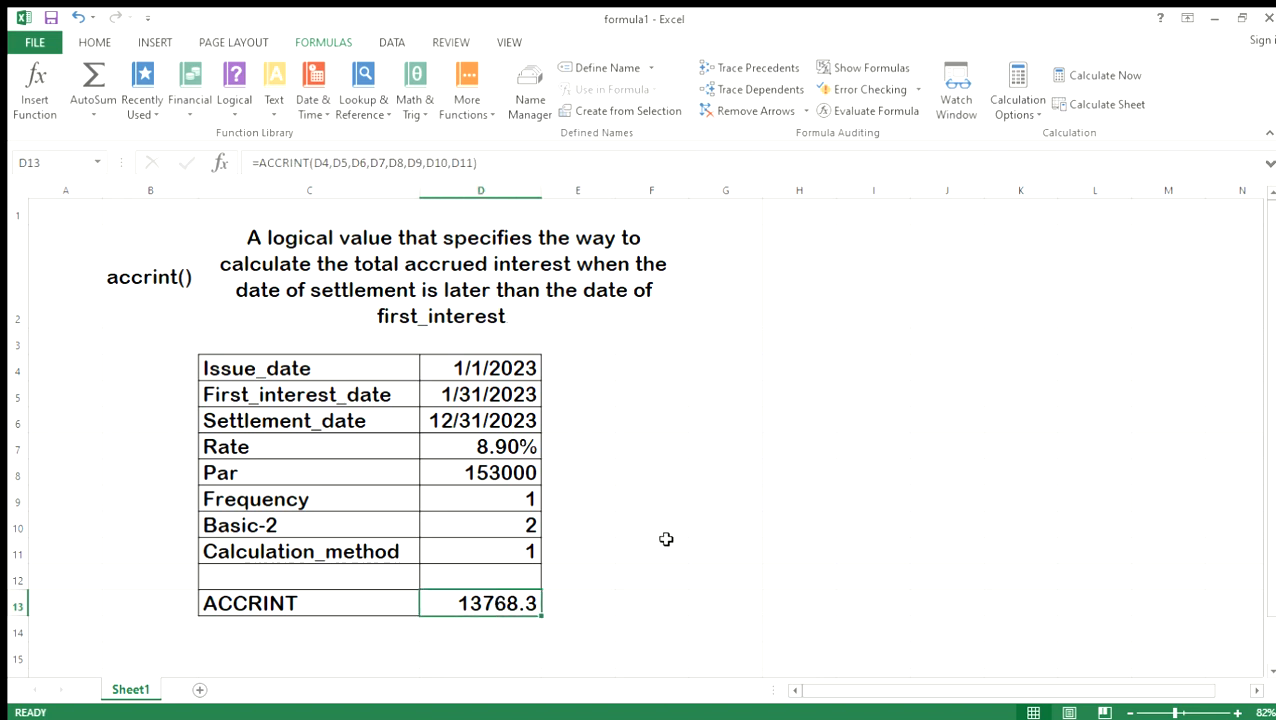